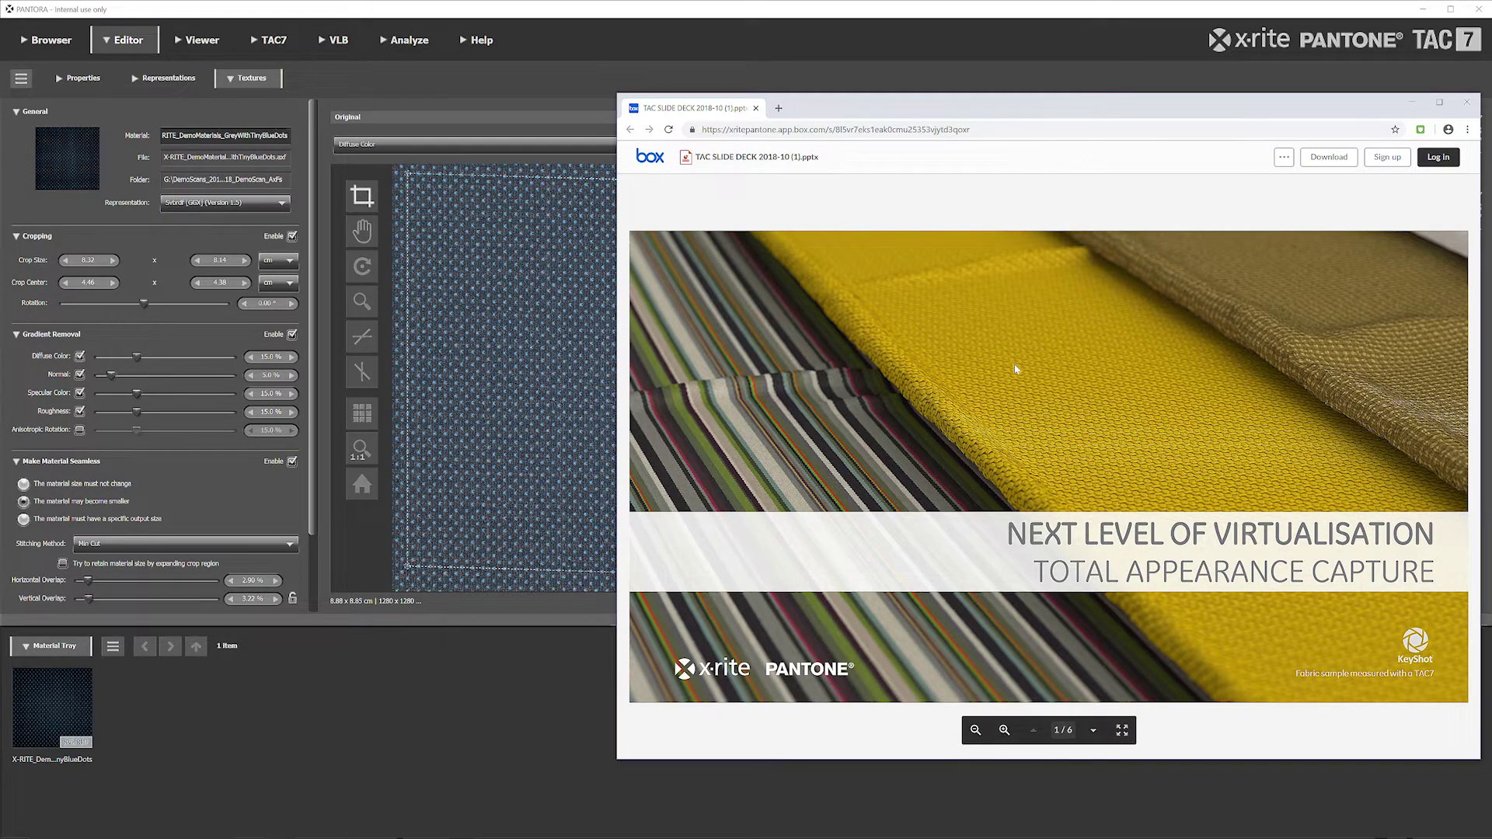
Page through the Total Appearance Capture slide deck to the slide on SVBRDF map types, and put the deck away.
key(Right)
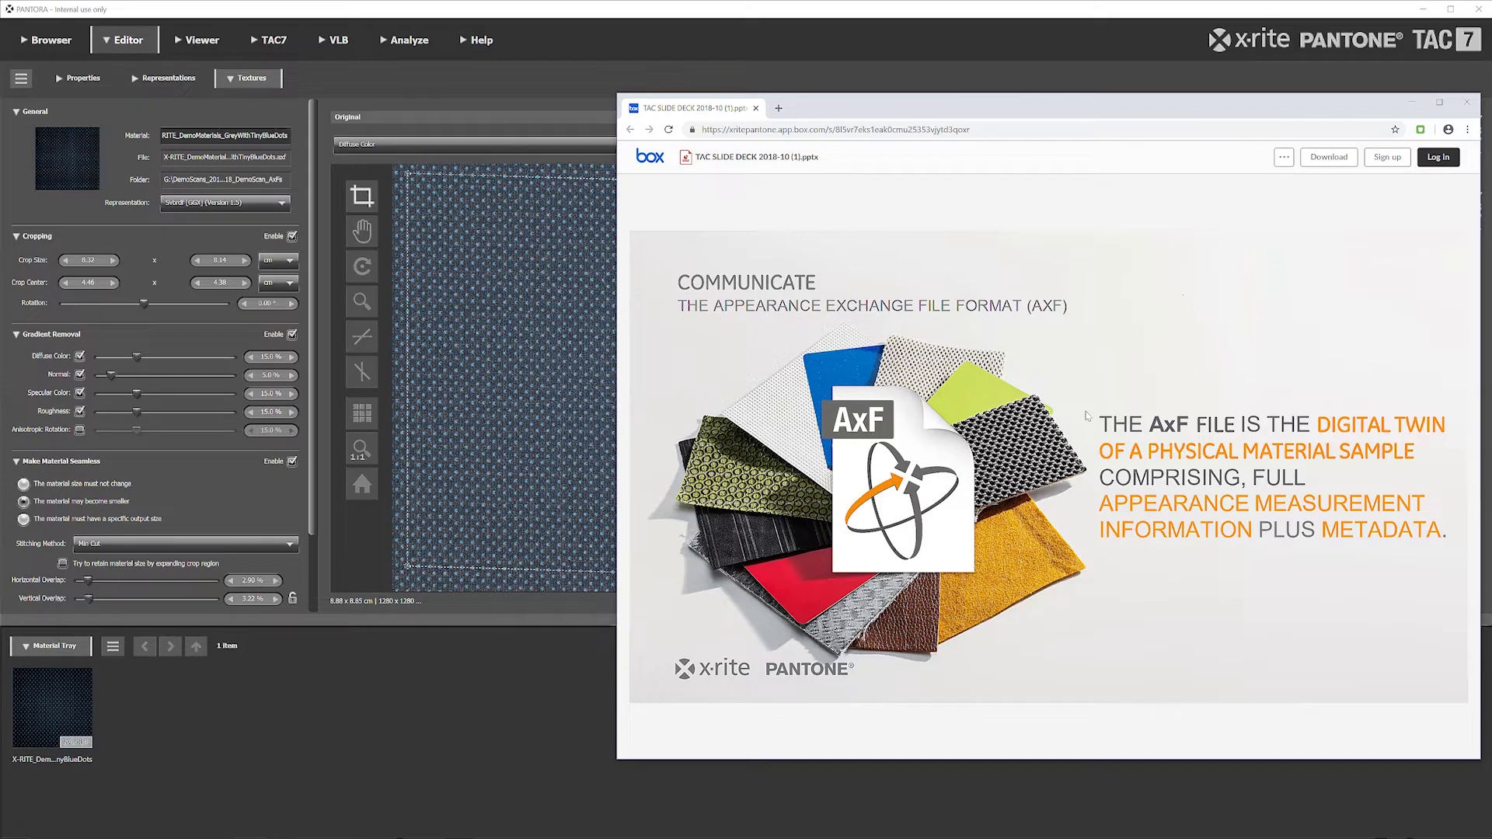
key(Right)
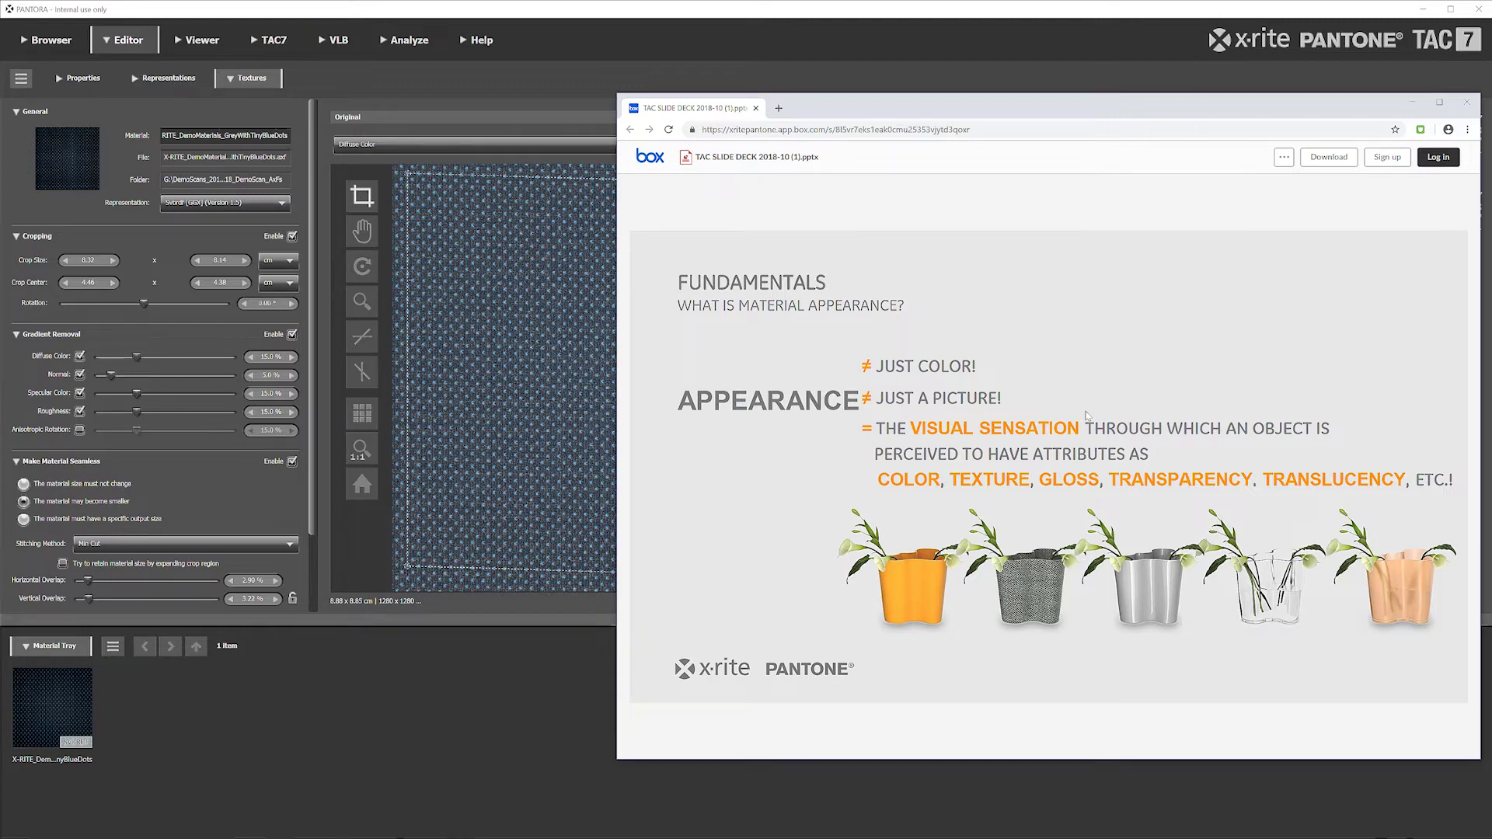
key(Right)
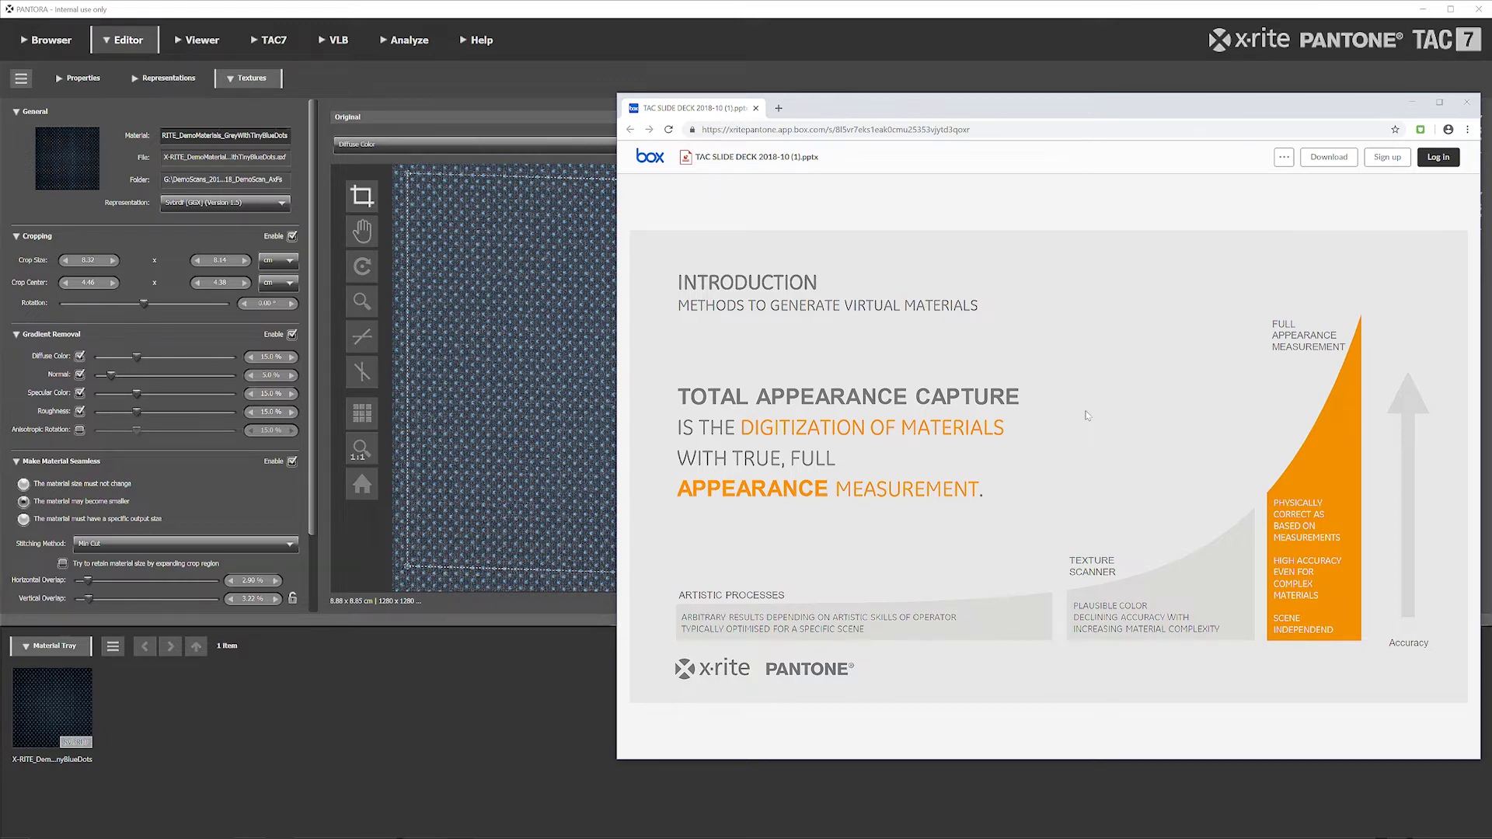
key(Right)
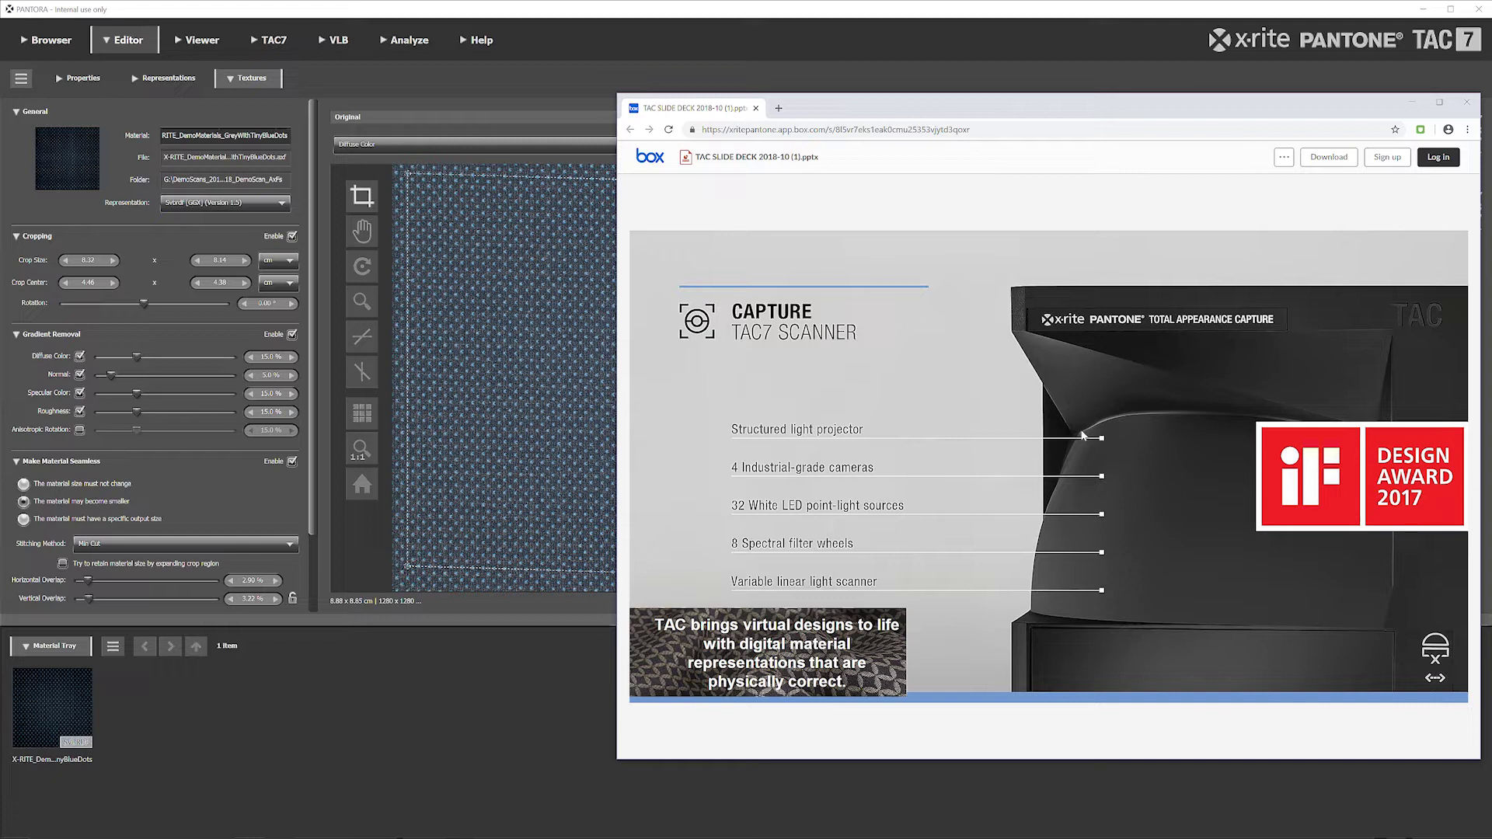
scroll(1082, 432, down, 1)
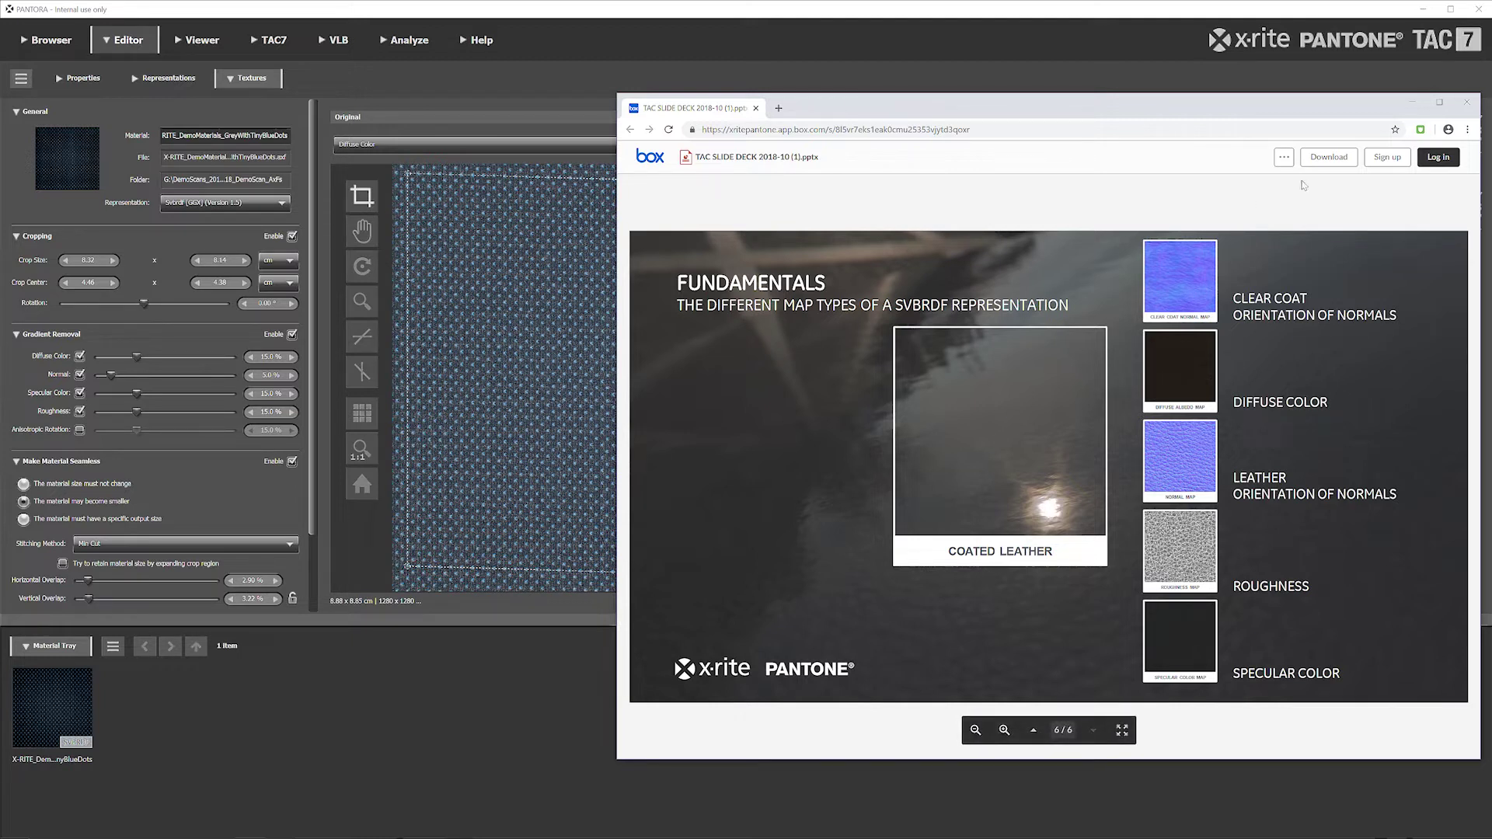
click(1412, 102)
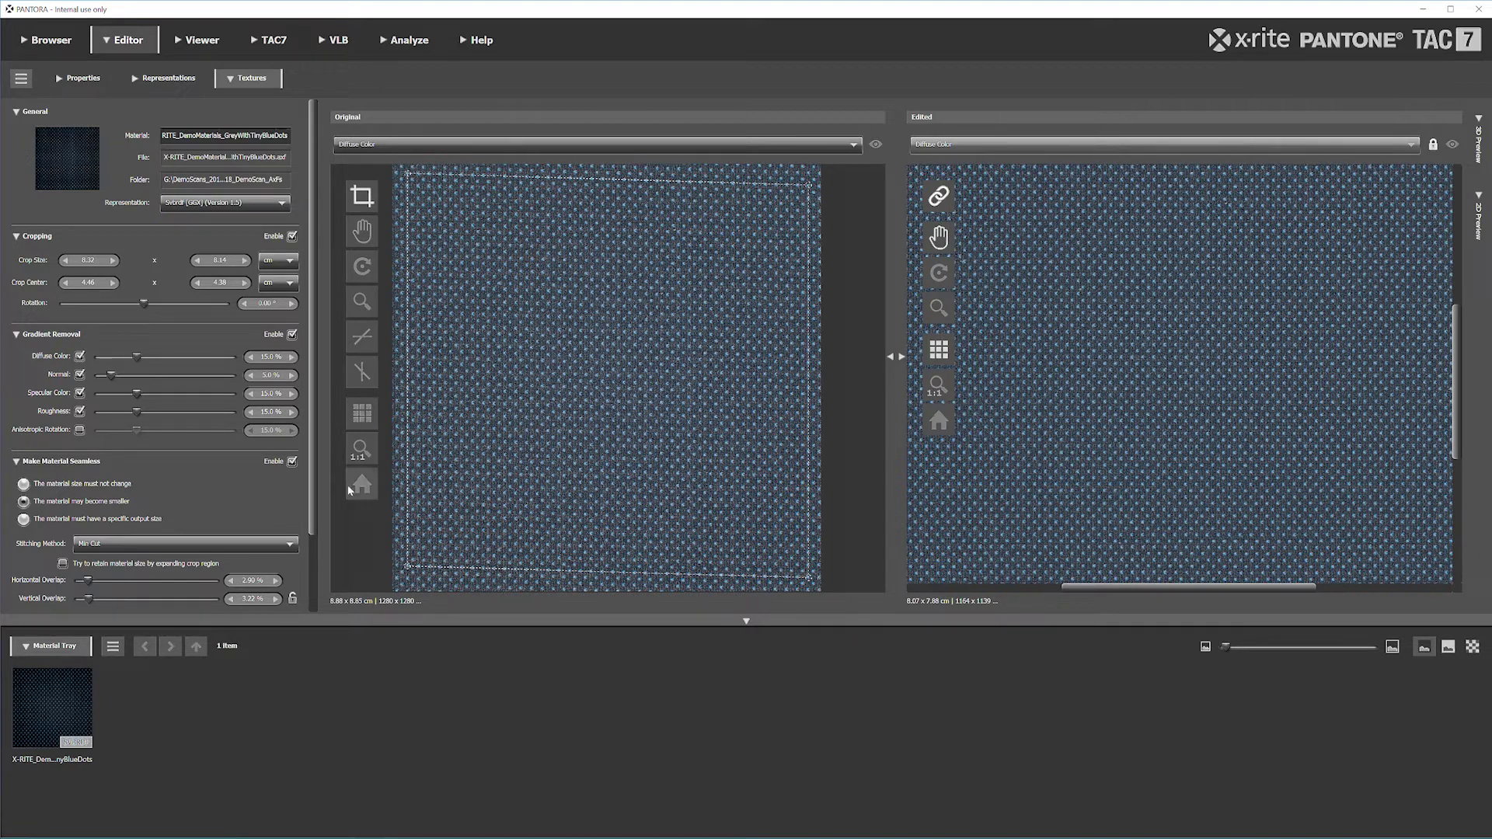
Add the X-RITE_DemoMaterials_BrightRedLeather material from the browser to the material tray and return to the editor.
scroll(602, 361, down, 1)
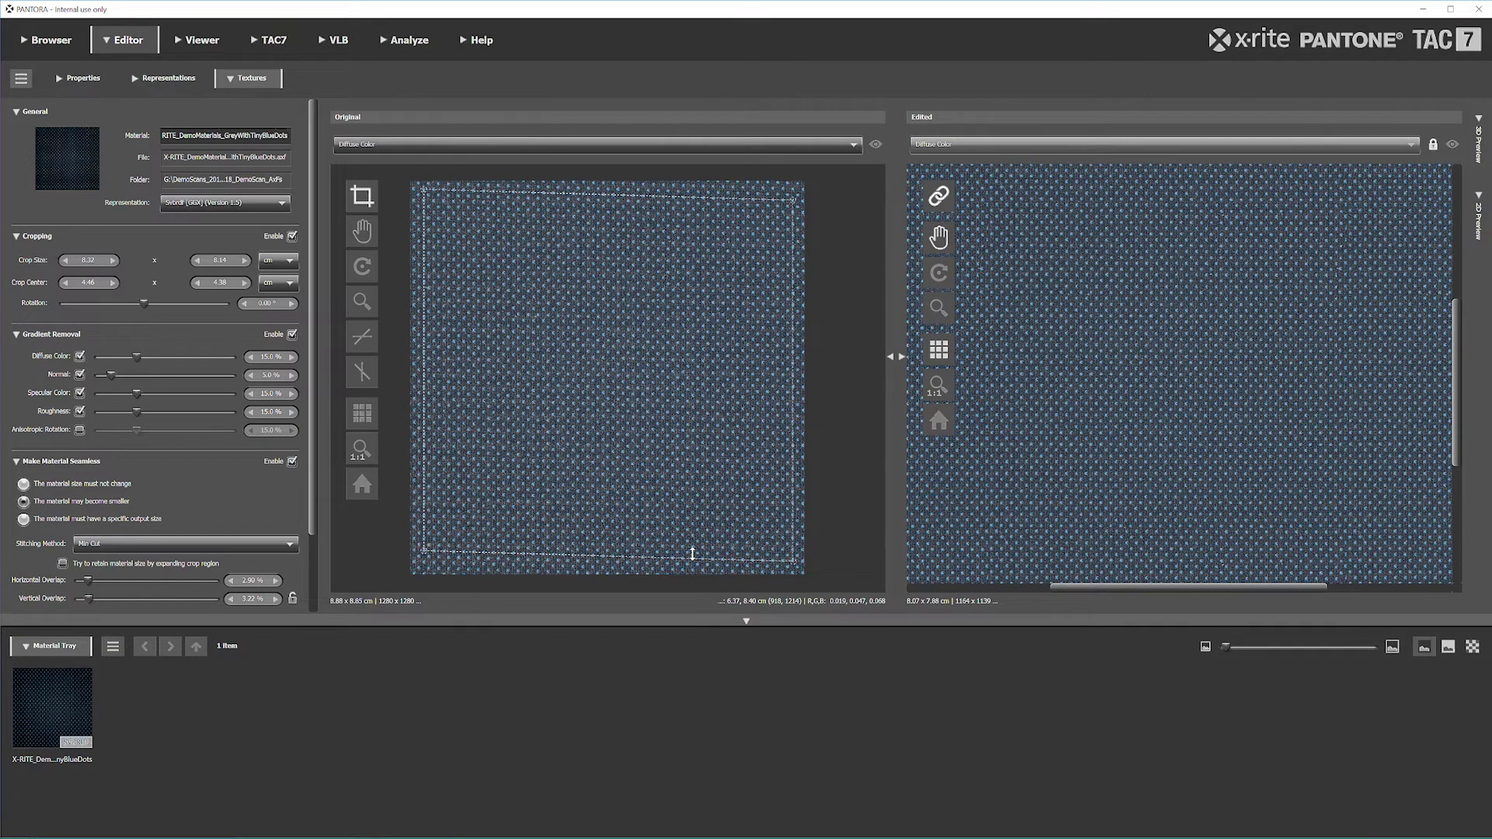
click(55, 43)
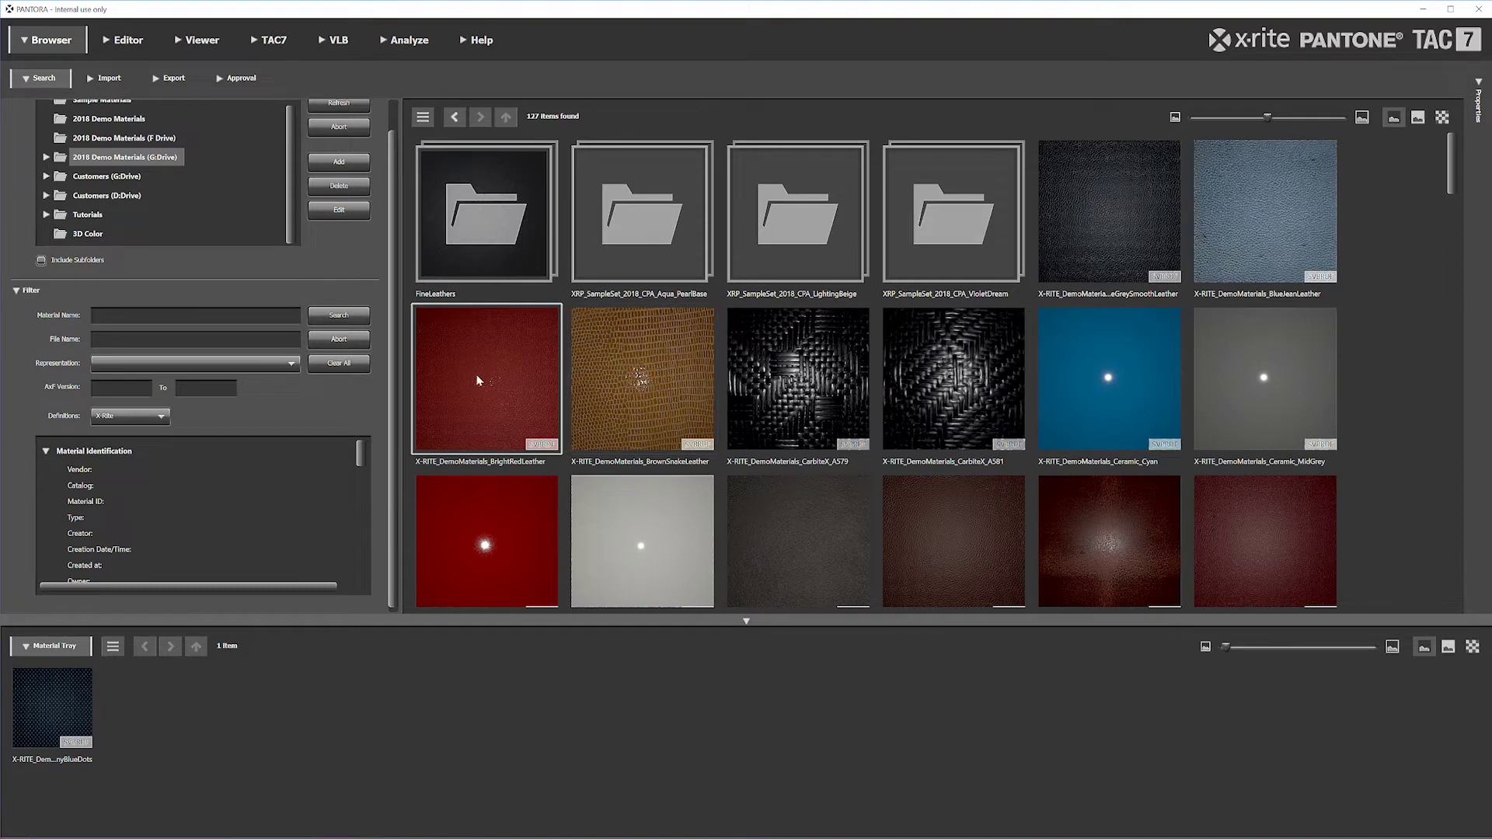
drag(478, 380, 272, 719)
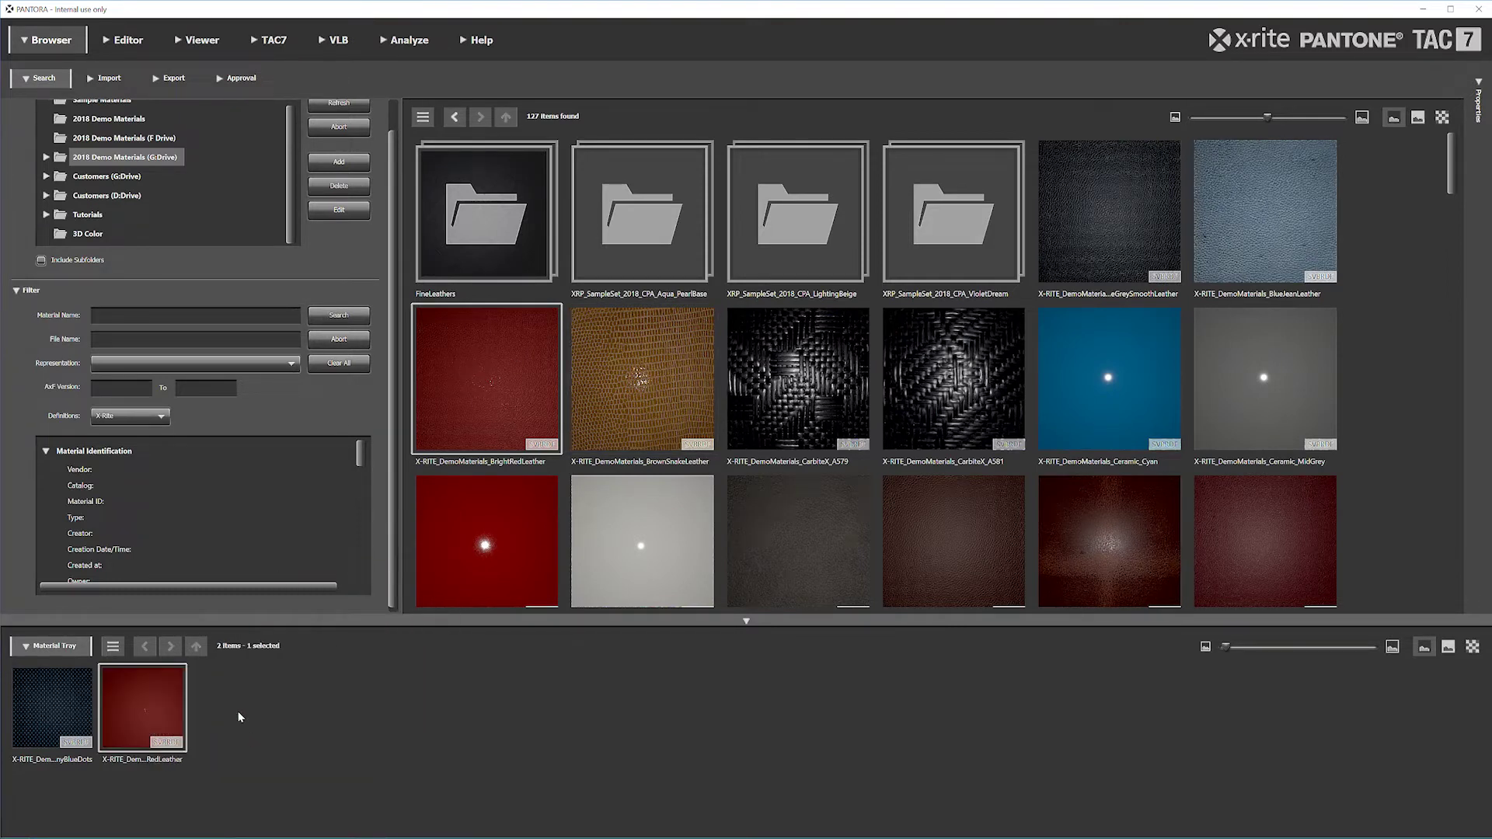
click(124, 47)
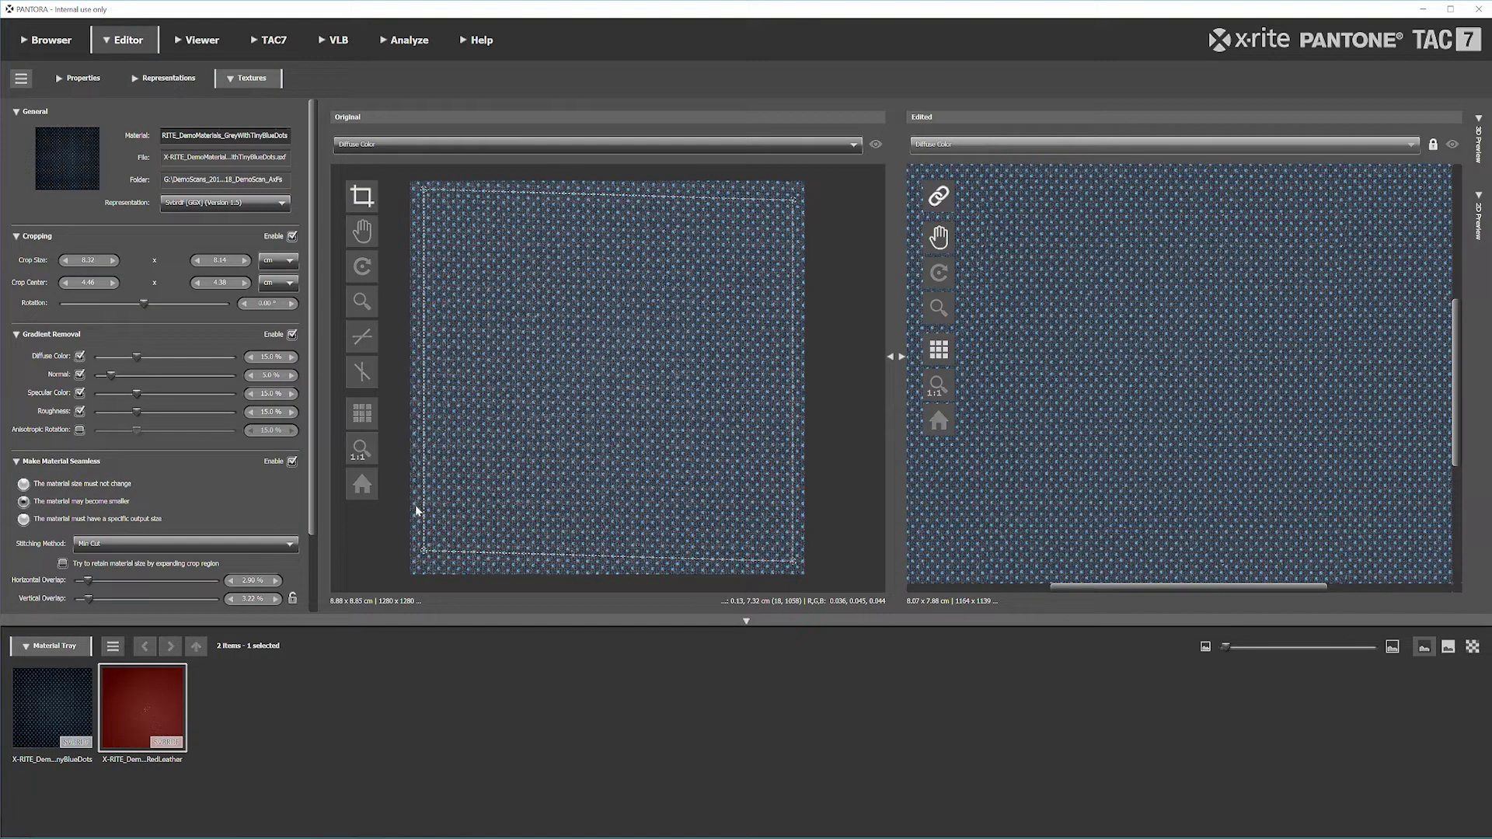
Inspect the ChaosGroup VRay VRayMtl export of the GreyWithTinyBlueDots material's edited textures, and the exported map files in the Axfs folder.
click(70, 693)
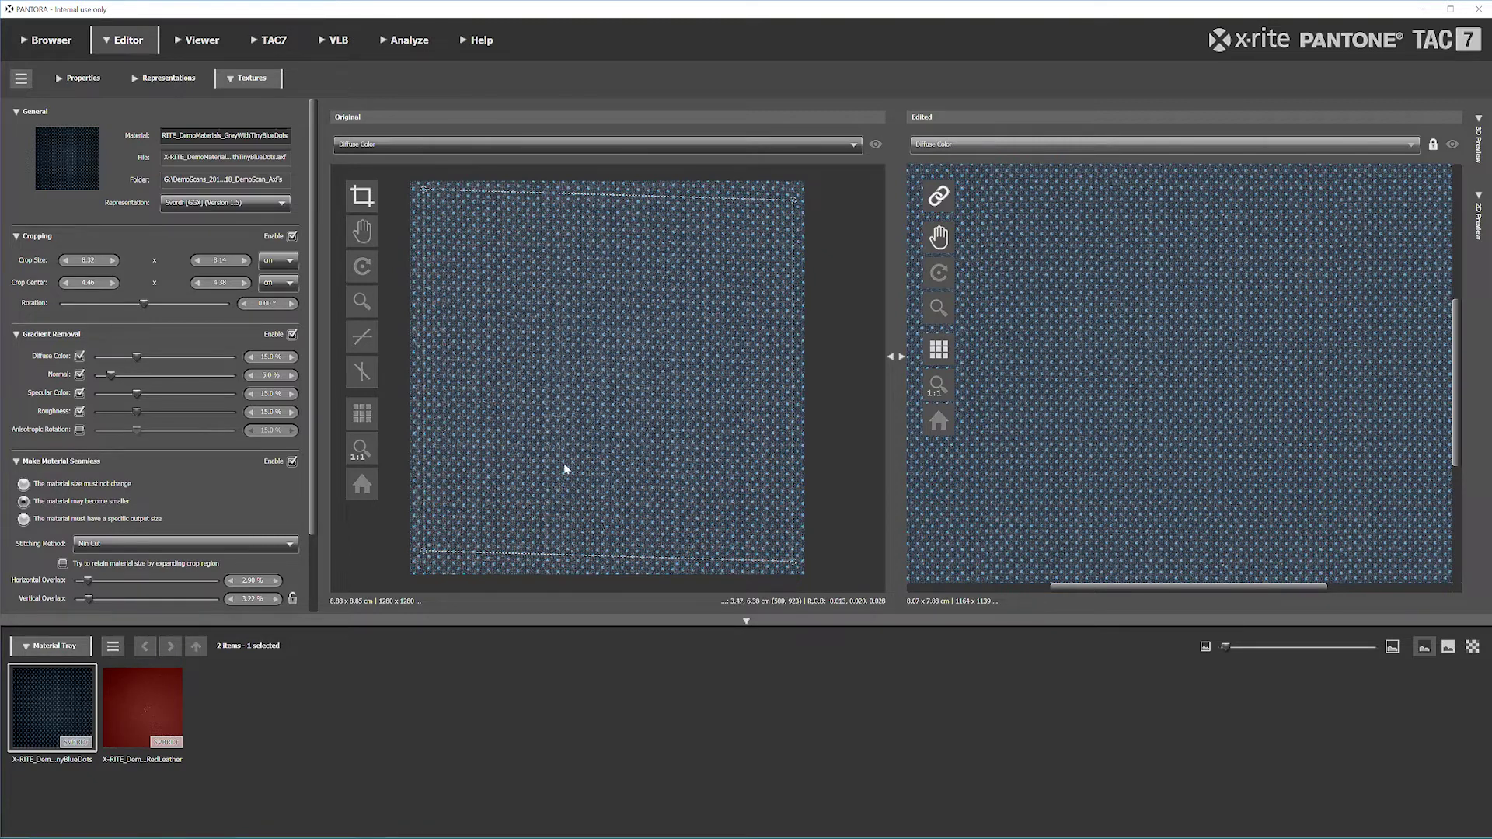
click(21, 79)
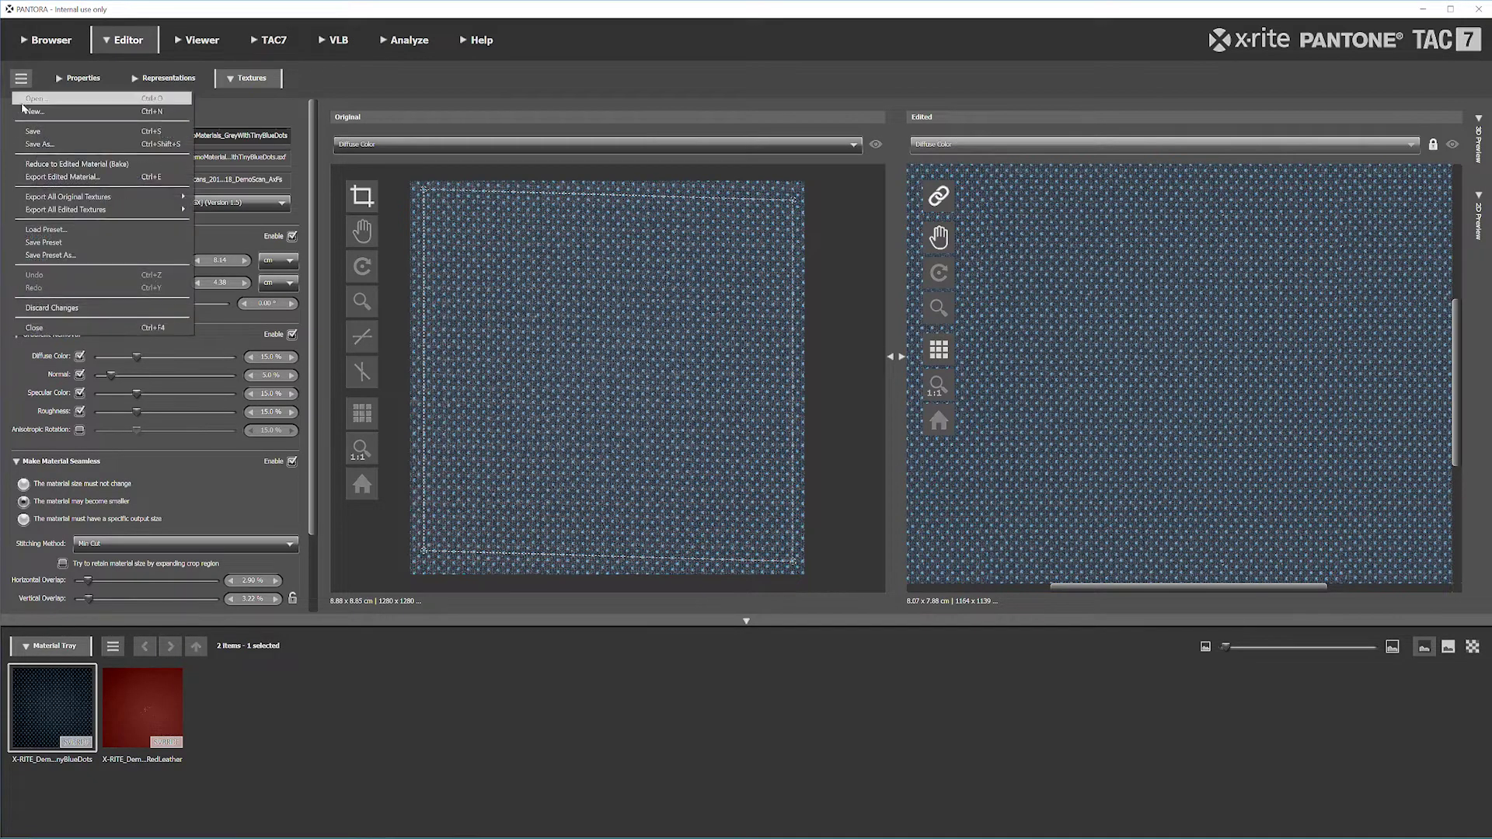
mouse_move(69, 213)
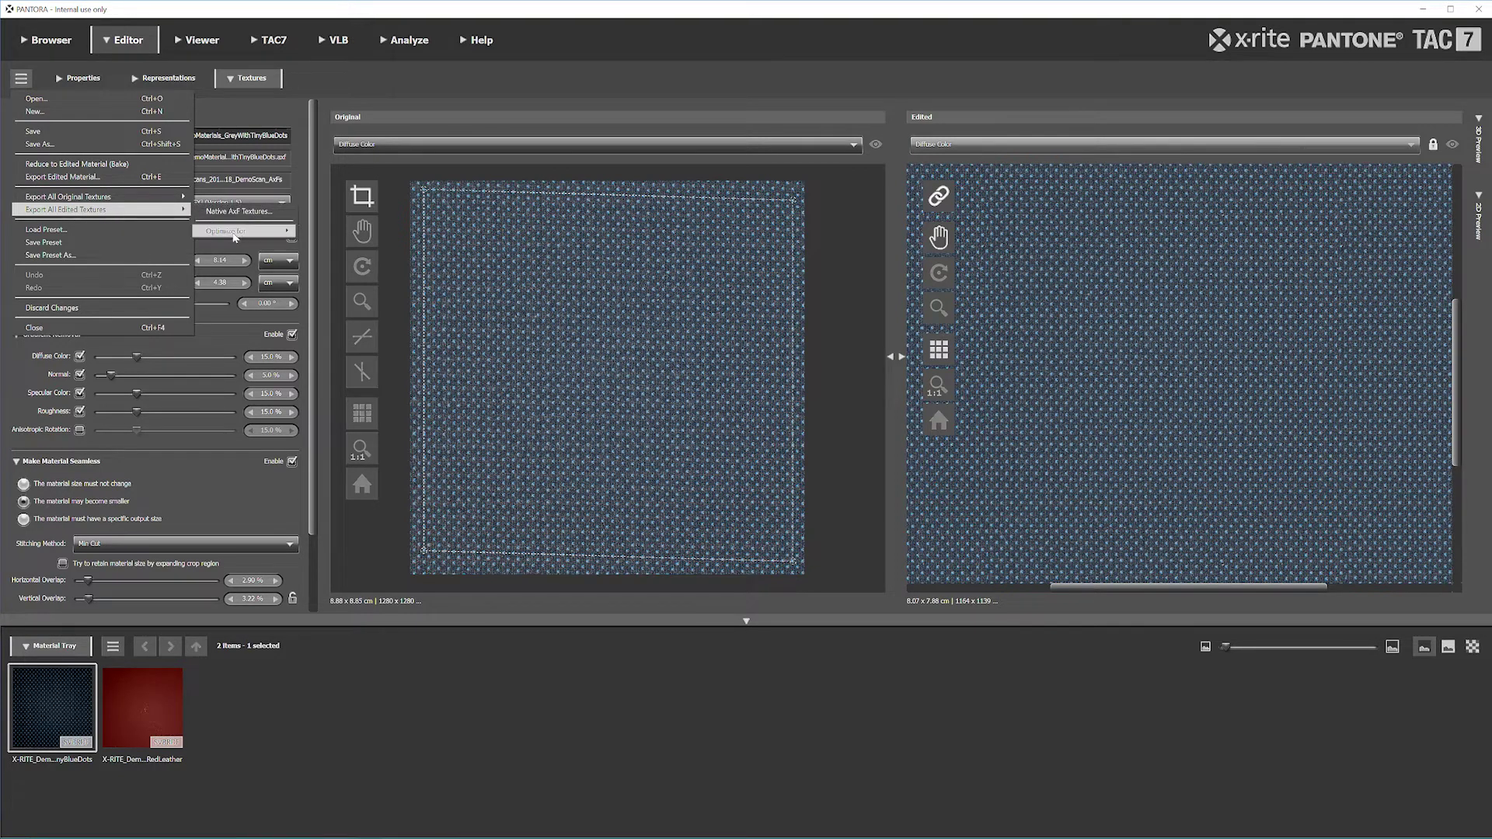
mouse_move(250, 233)
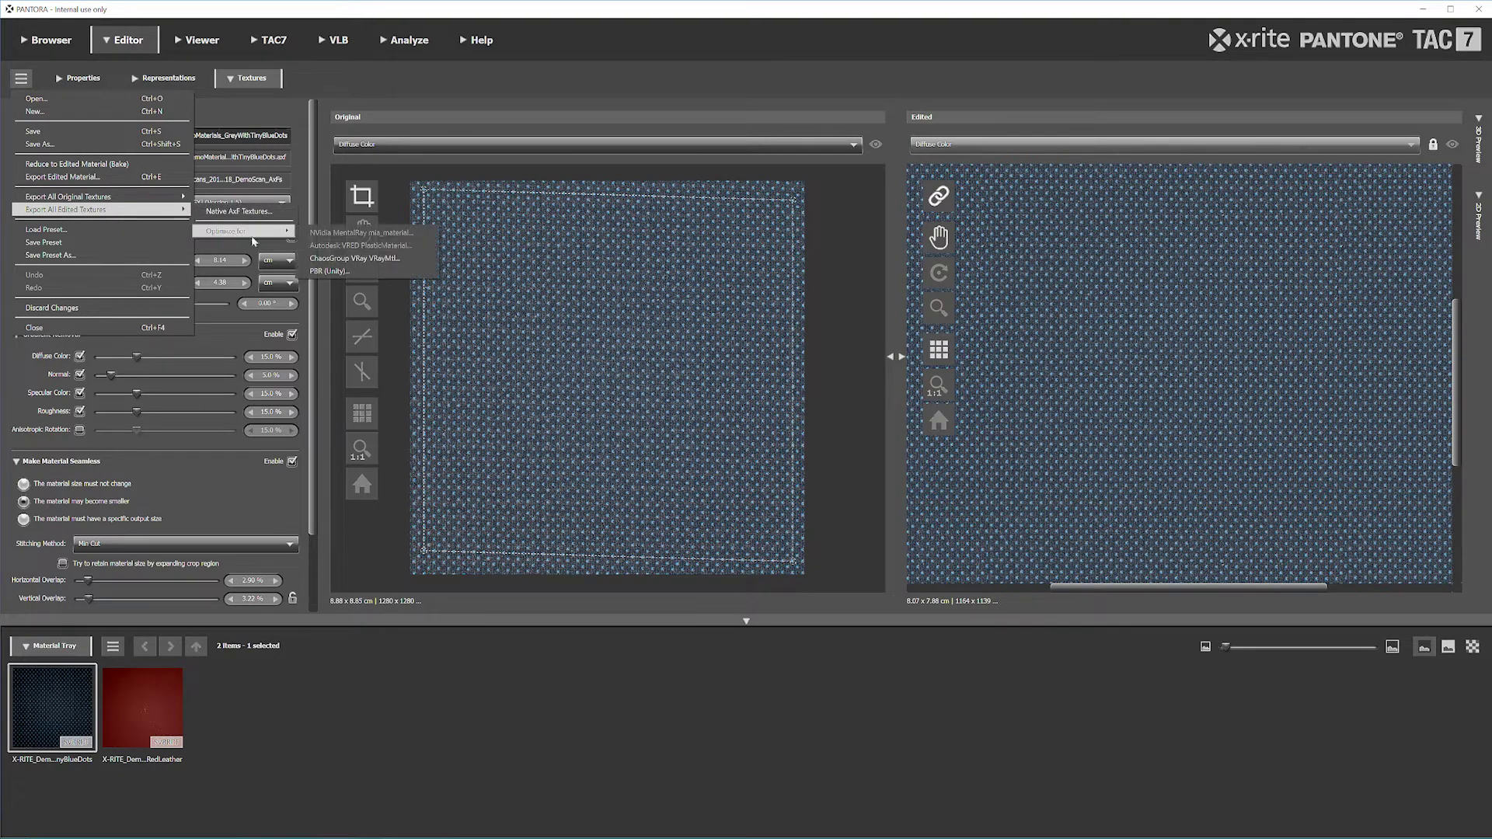
click(355, 259)
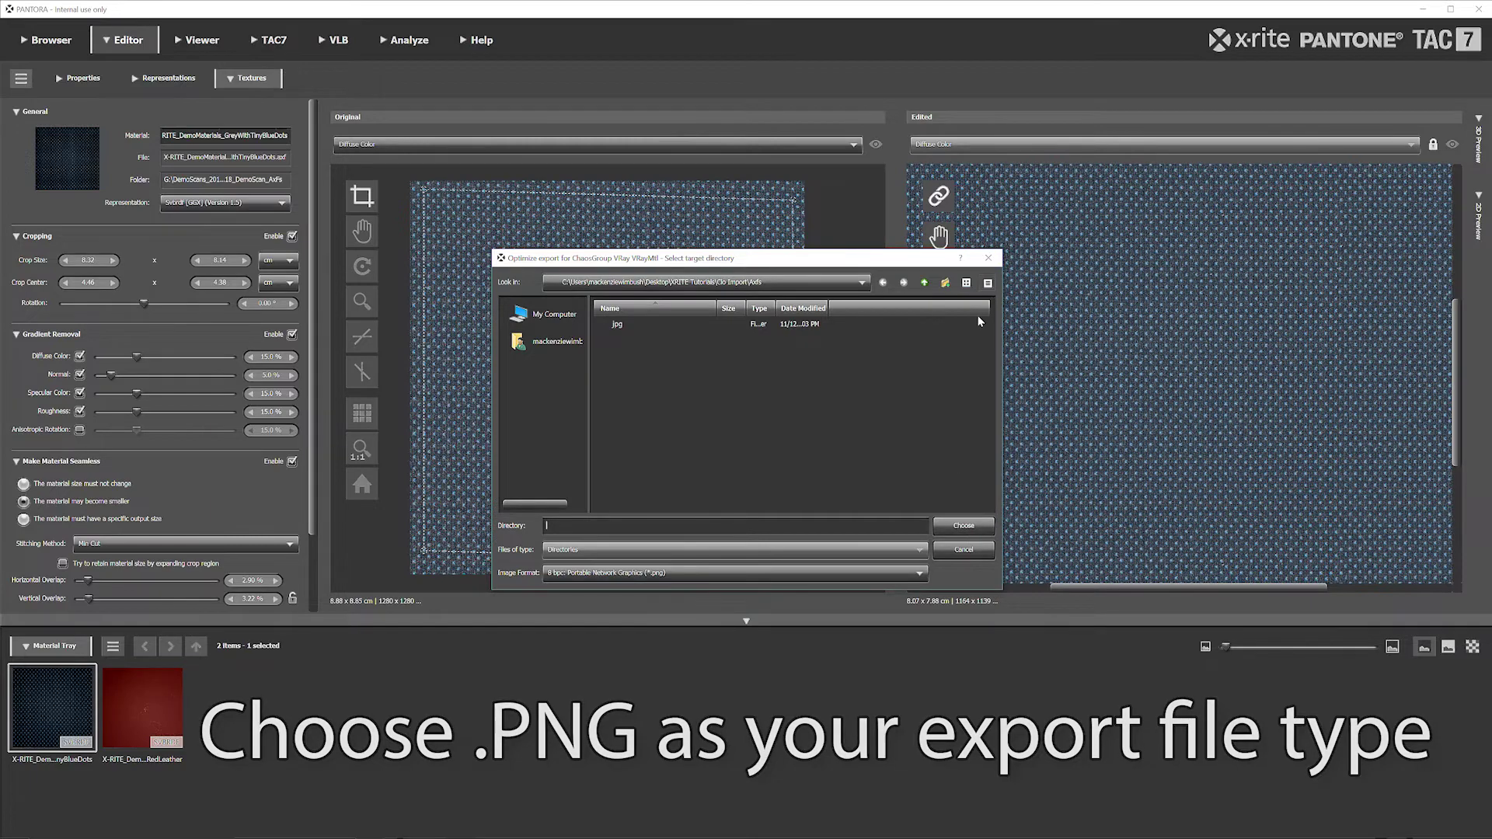
click(992, 261)
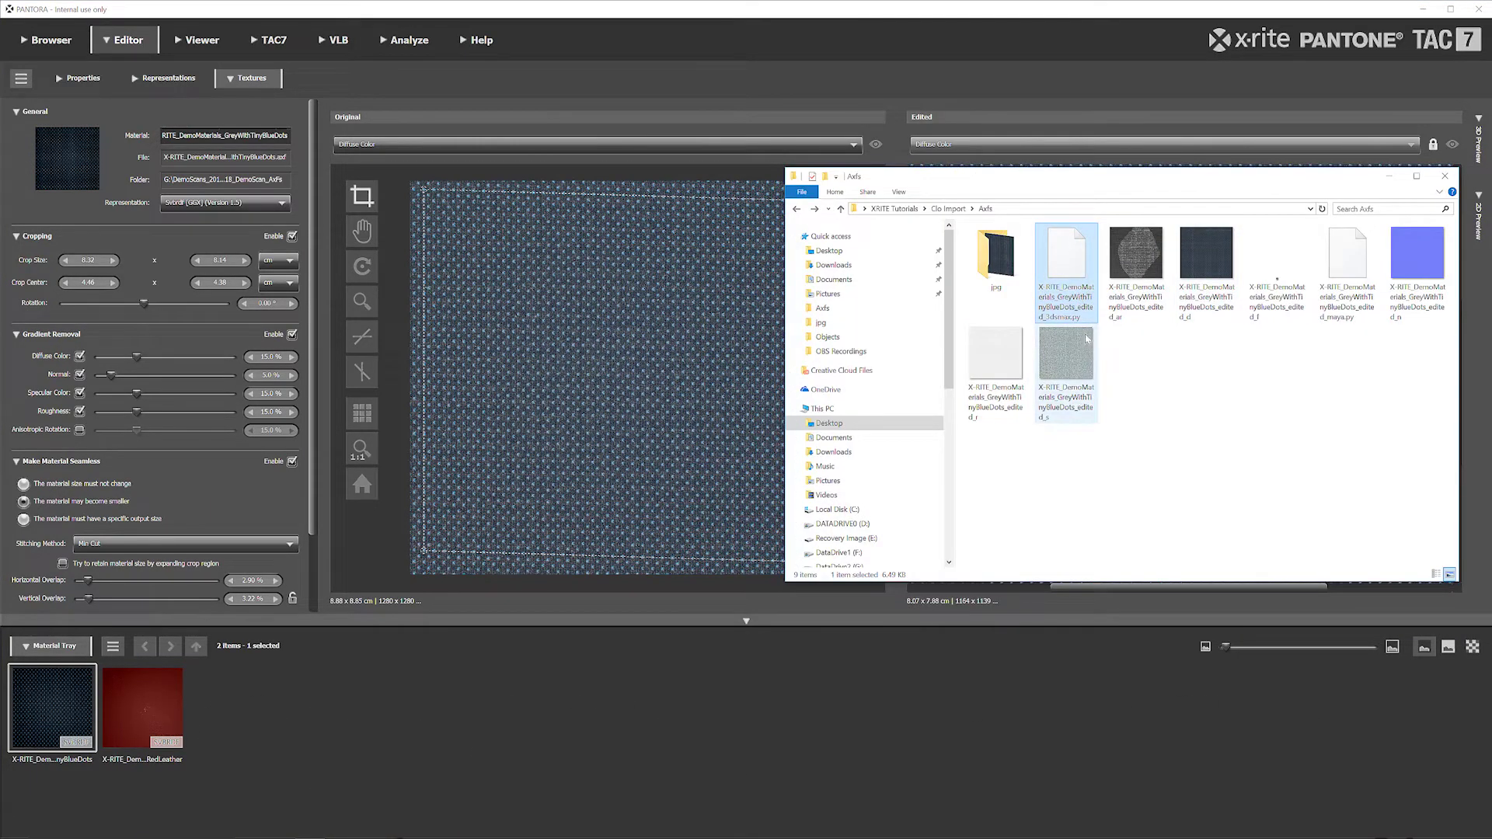
shift+click(1086, 340)
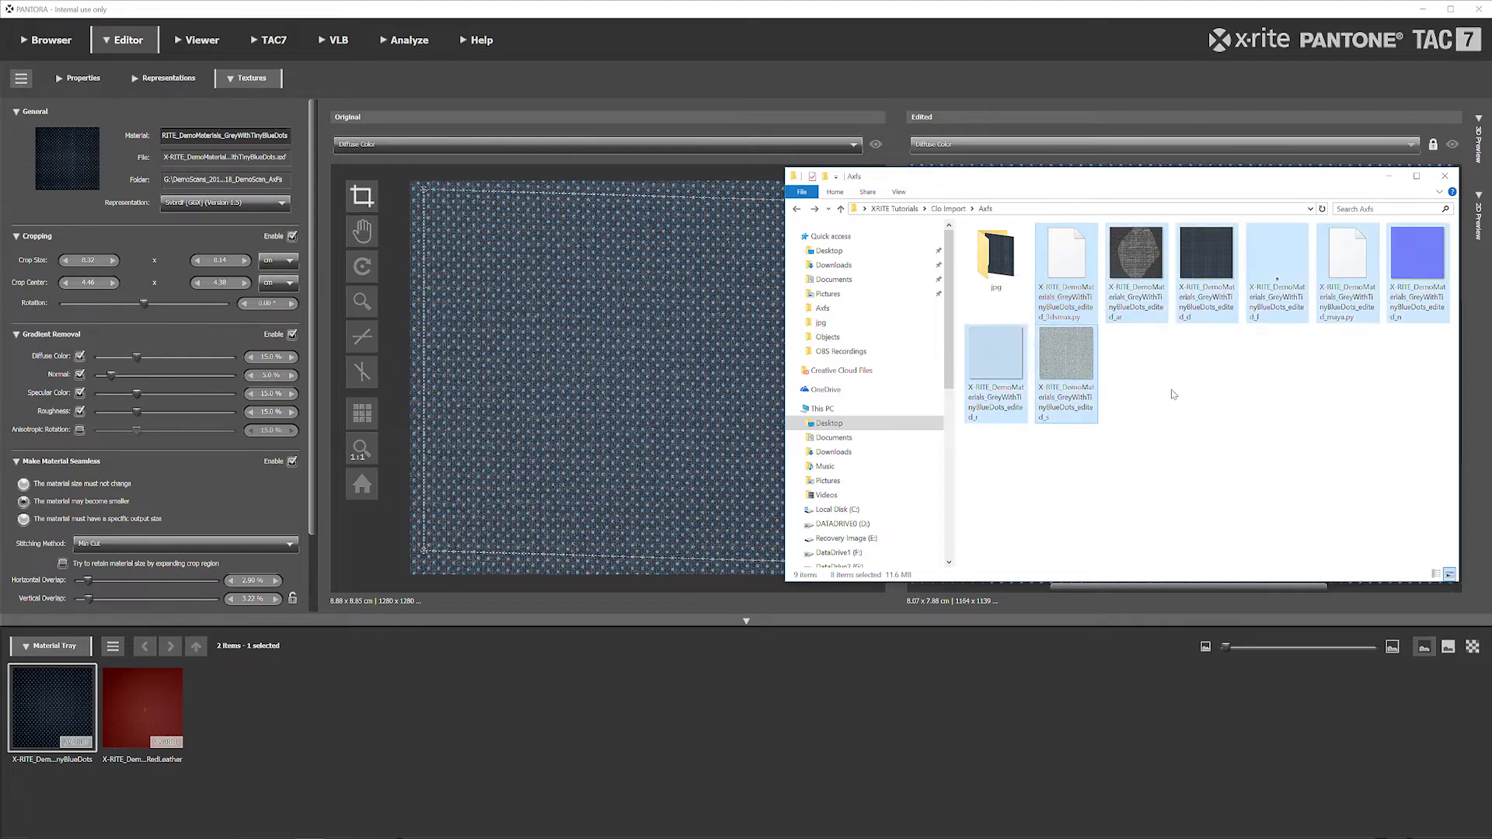
click(1264, 472)
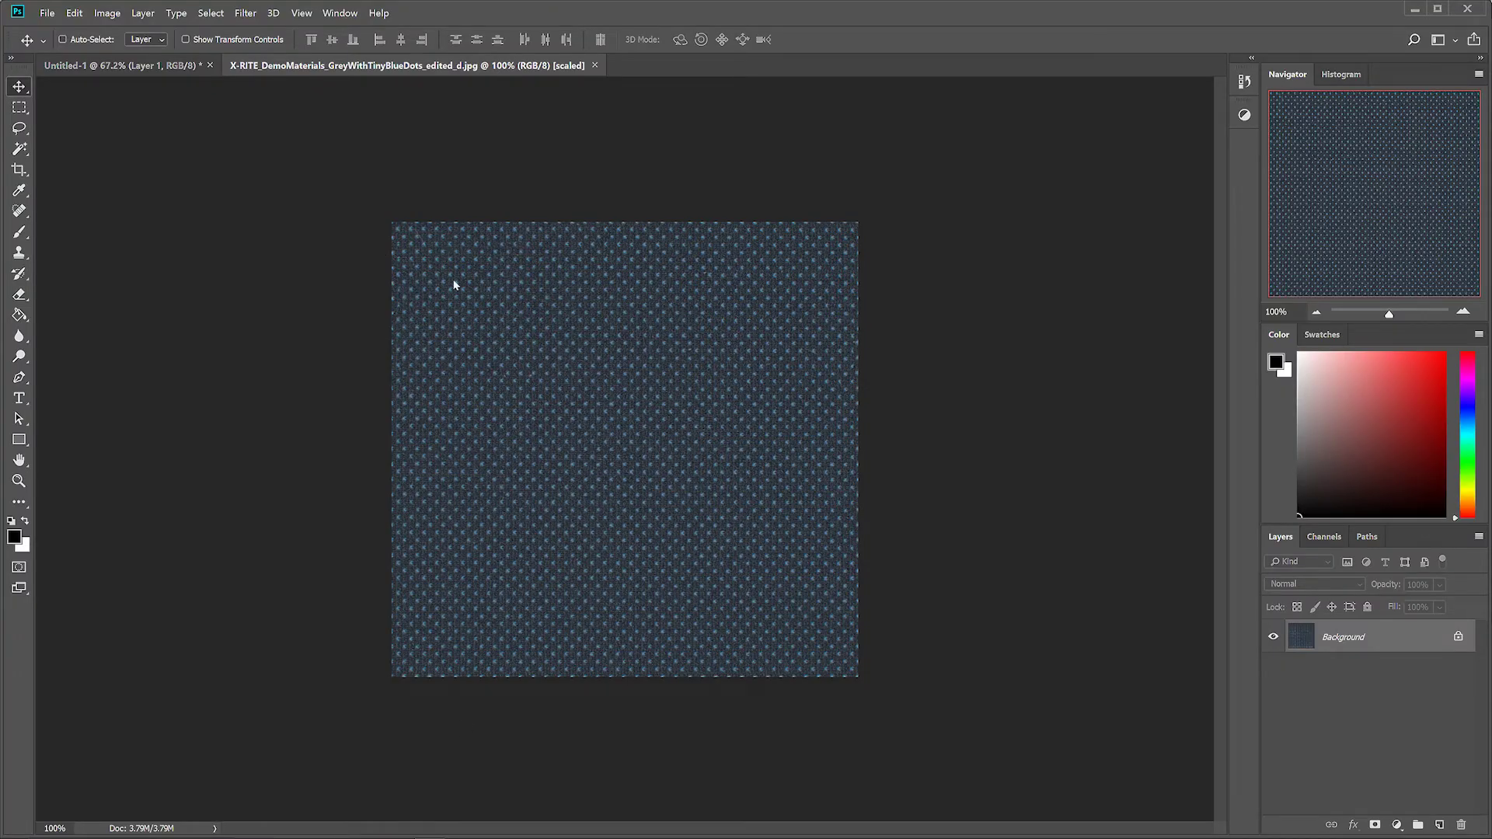
Switch to Photoshop, check where the edited_d JPEG would be saved in the Axfs folder's jpg subfolder, and cancel saving.
key(ctrl+shift+s)
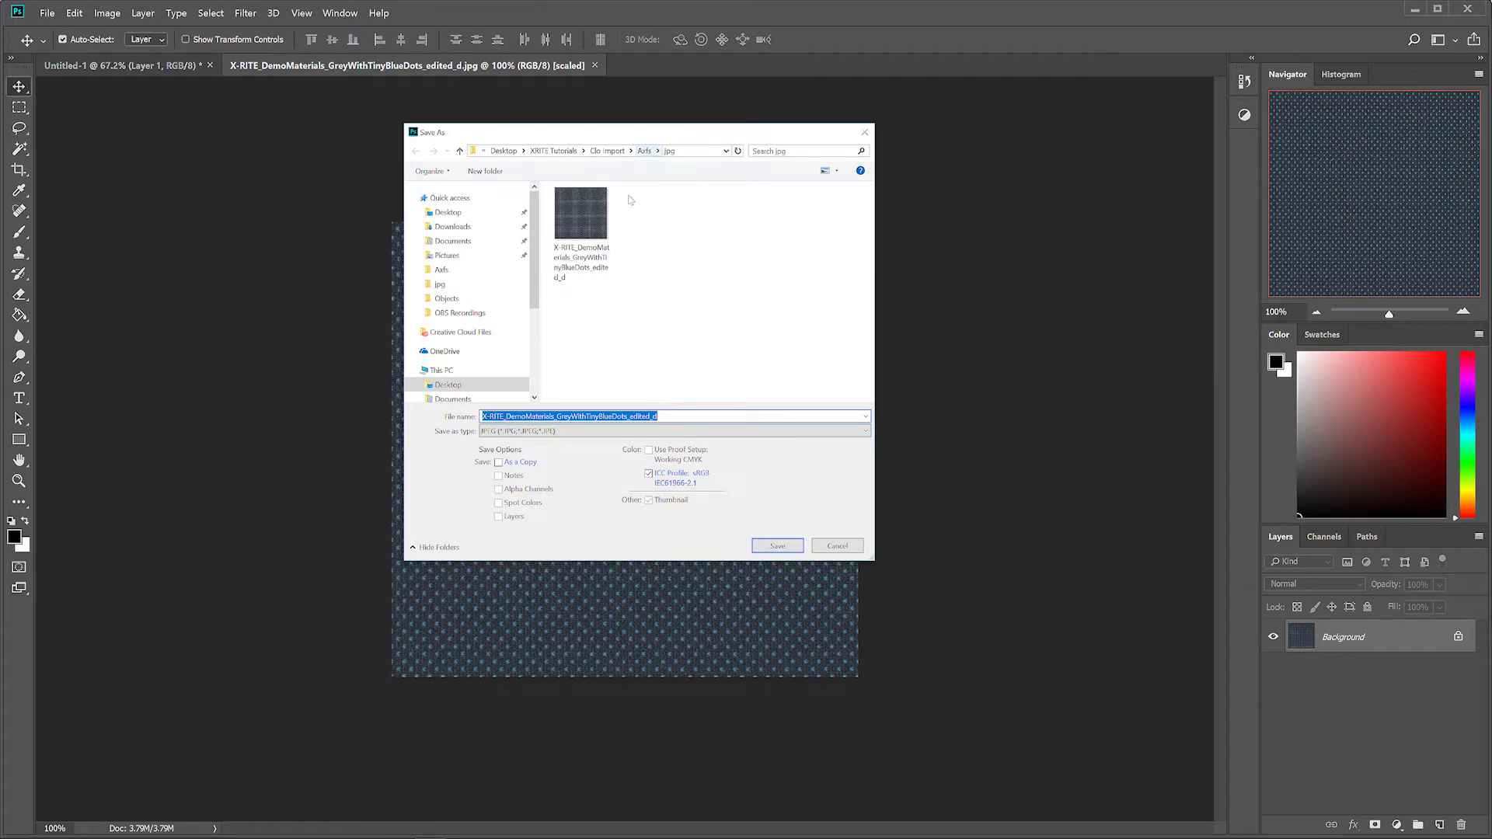
click(622, 222)
click(644, 151)
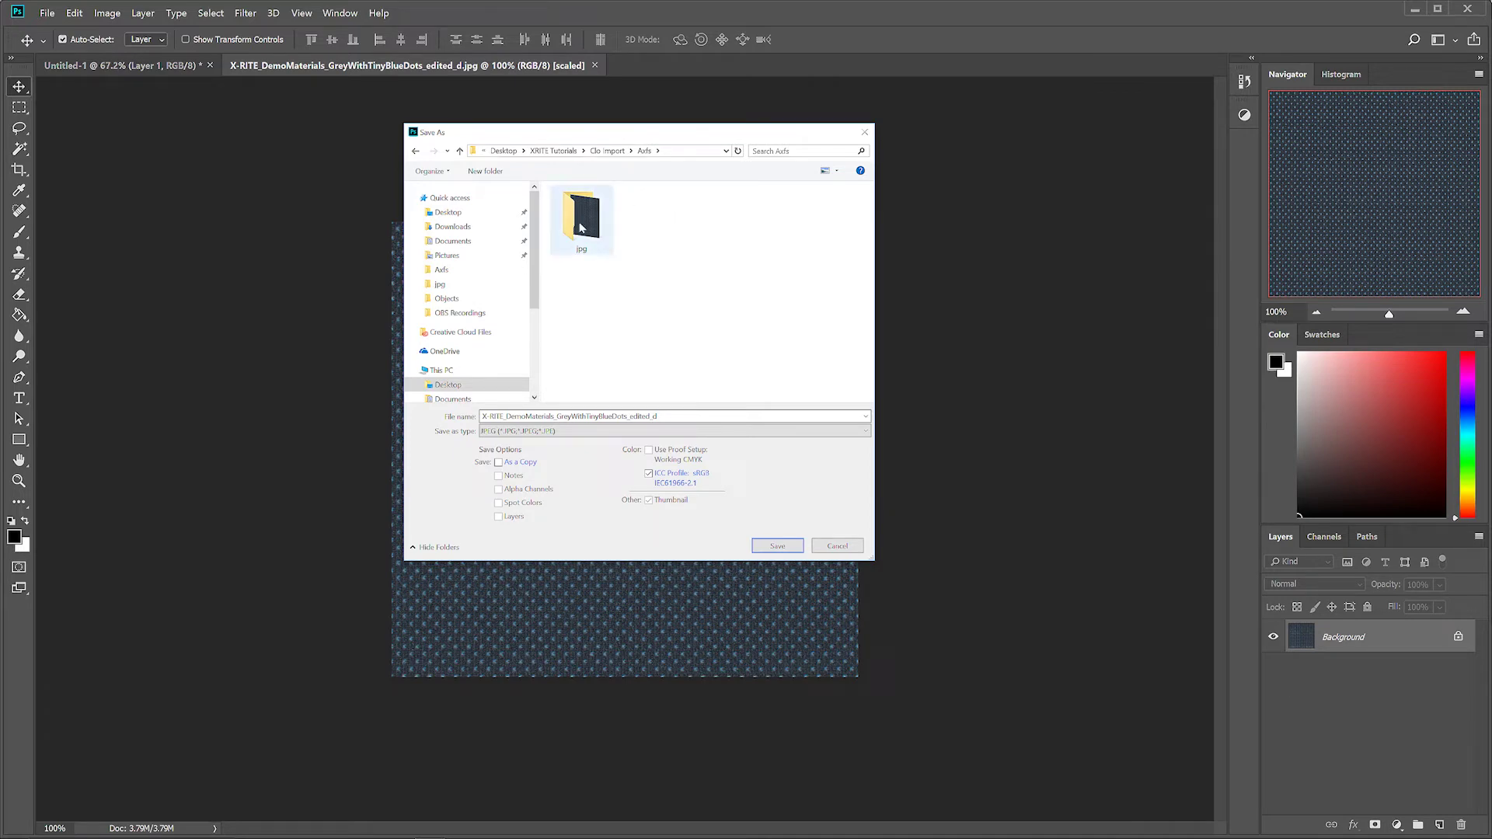
click(837, 545)
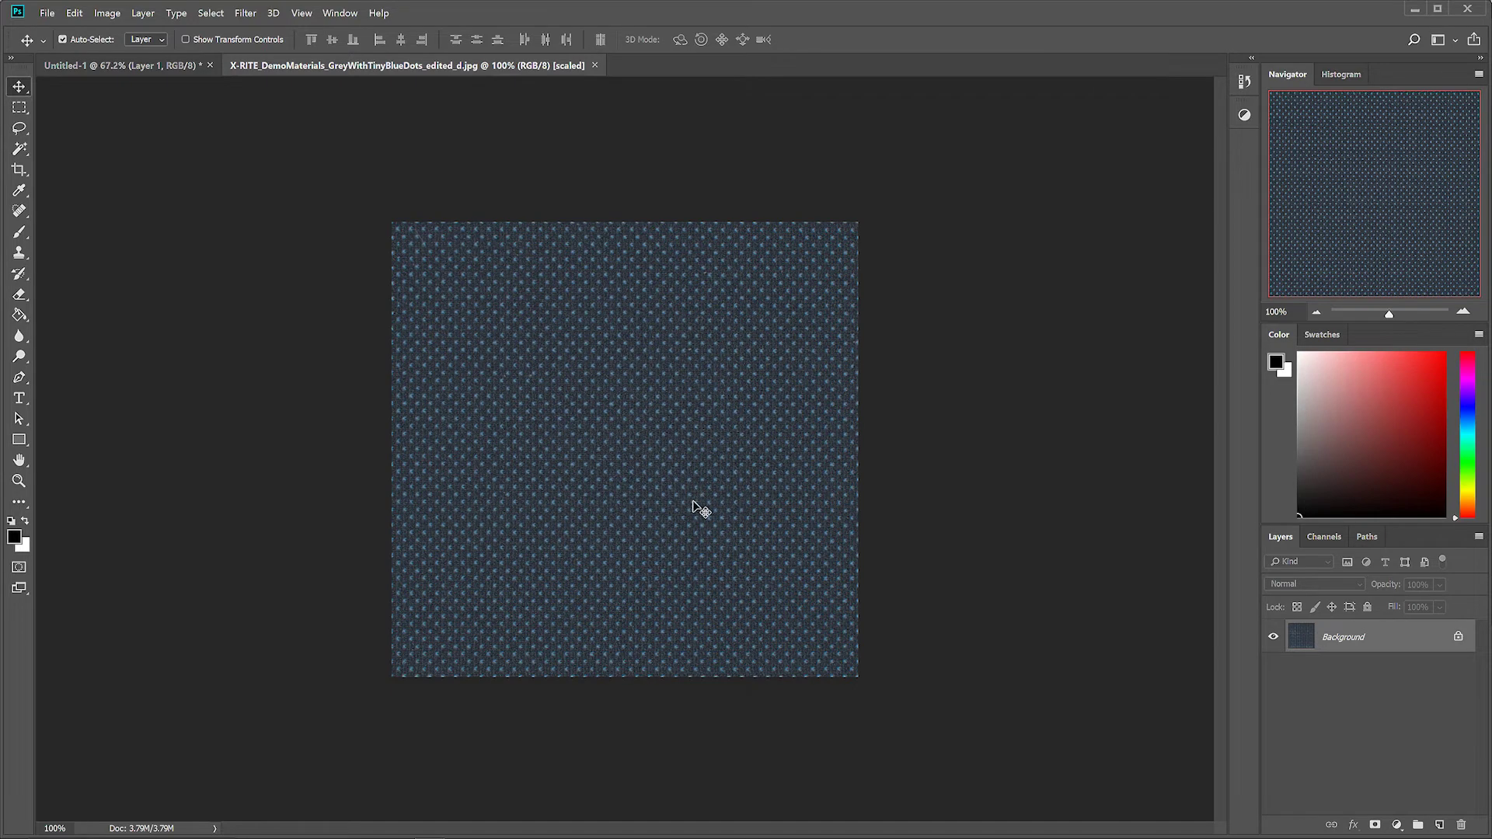
Switch to CLO and start over with the plain white female T-shirt, discarding the current garment's unsaved changes.
click(1415, 8)
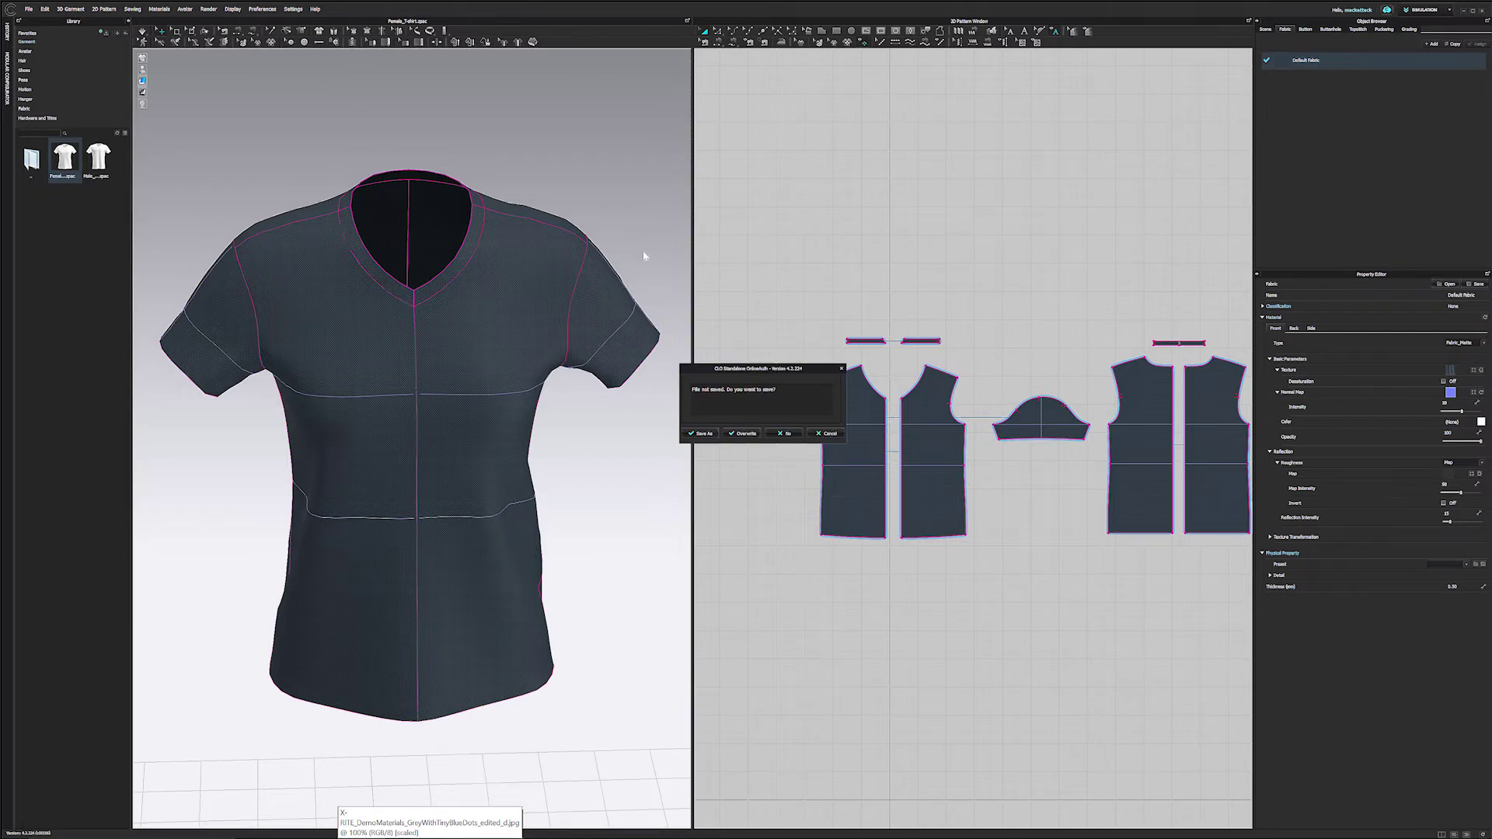
click(781, 435)
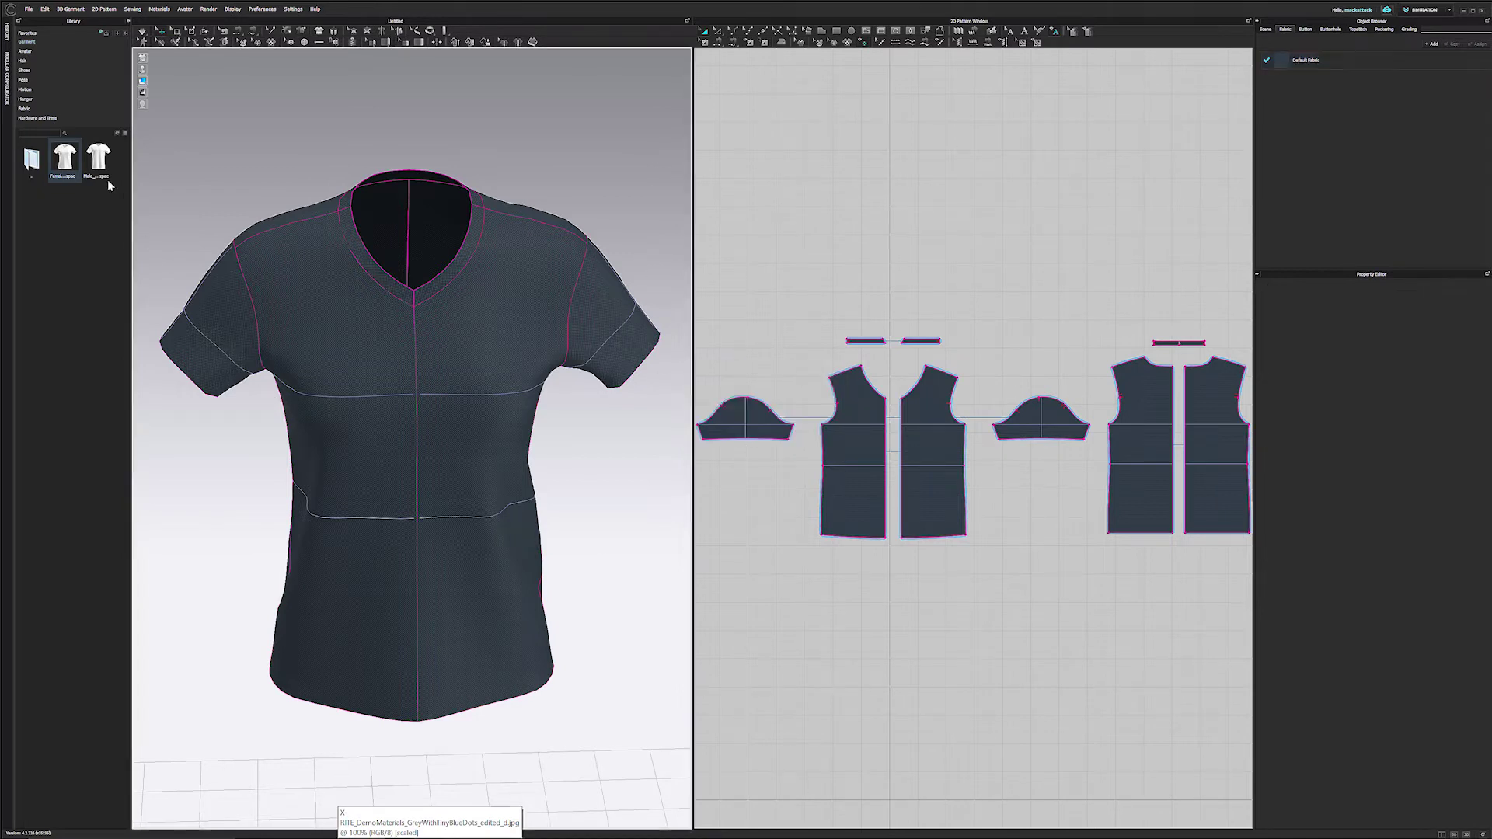
key(ctrl+n)
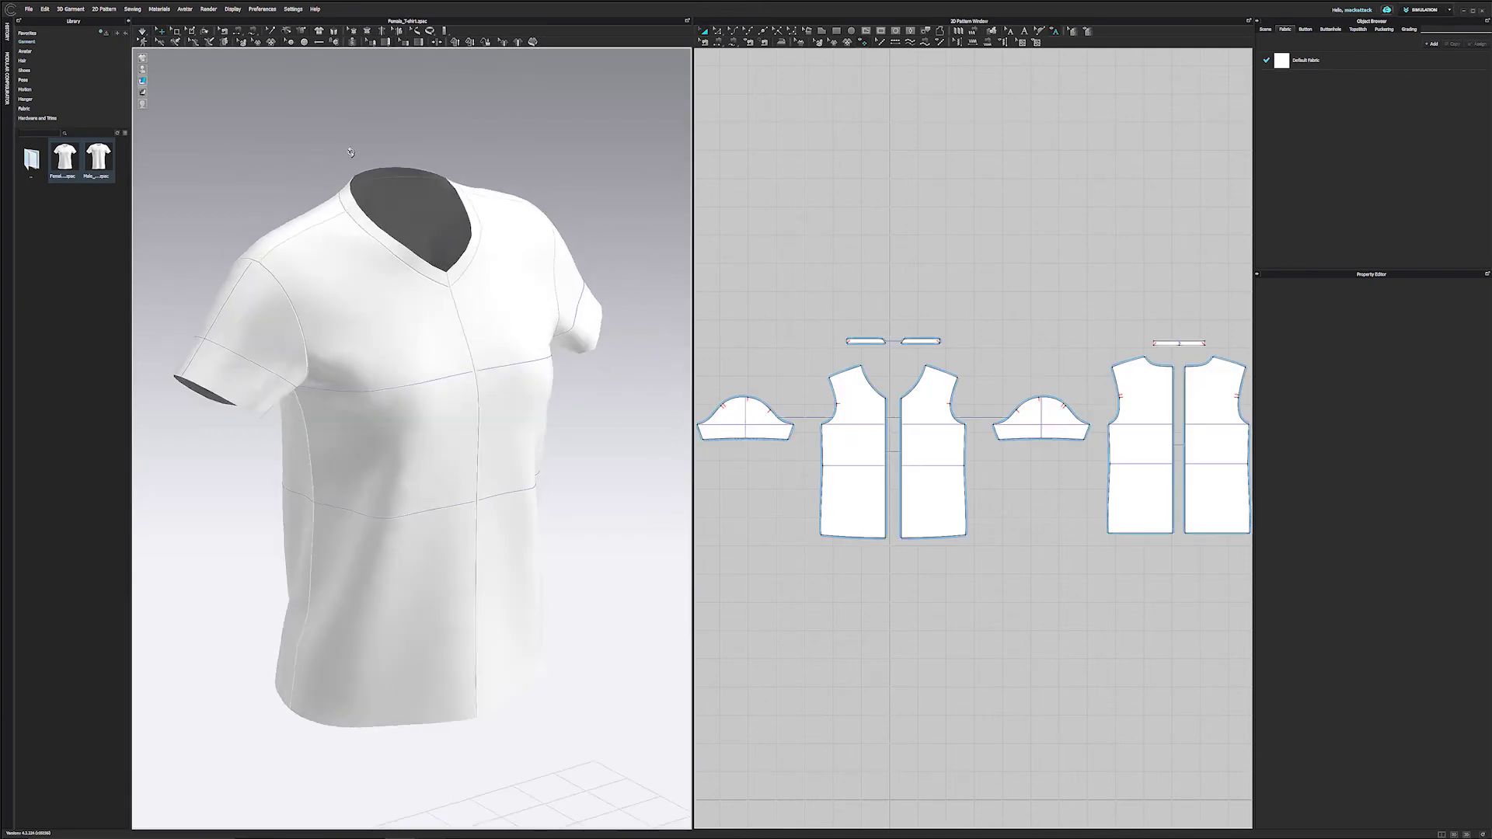
Apply the GreyWithTinyBlueDots edited_d image from the Axfs folder to the T-shirt's front as a Texture map.
key(alt+Tab)
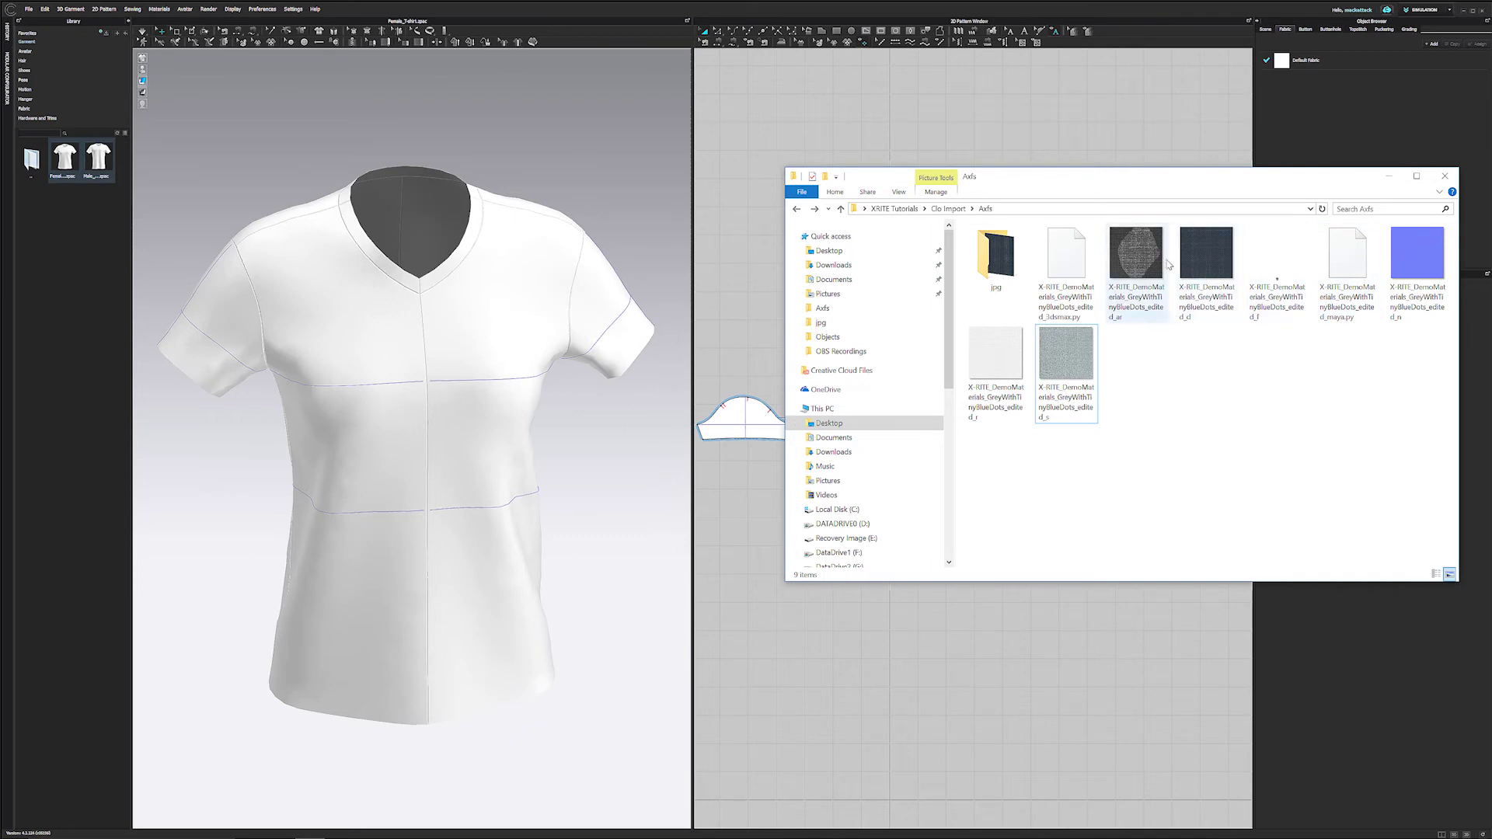
drag(1205, 258, 527, 321)
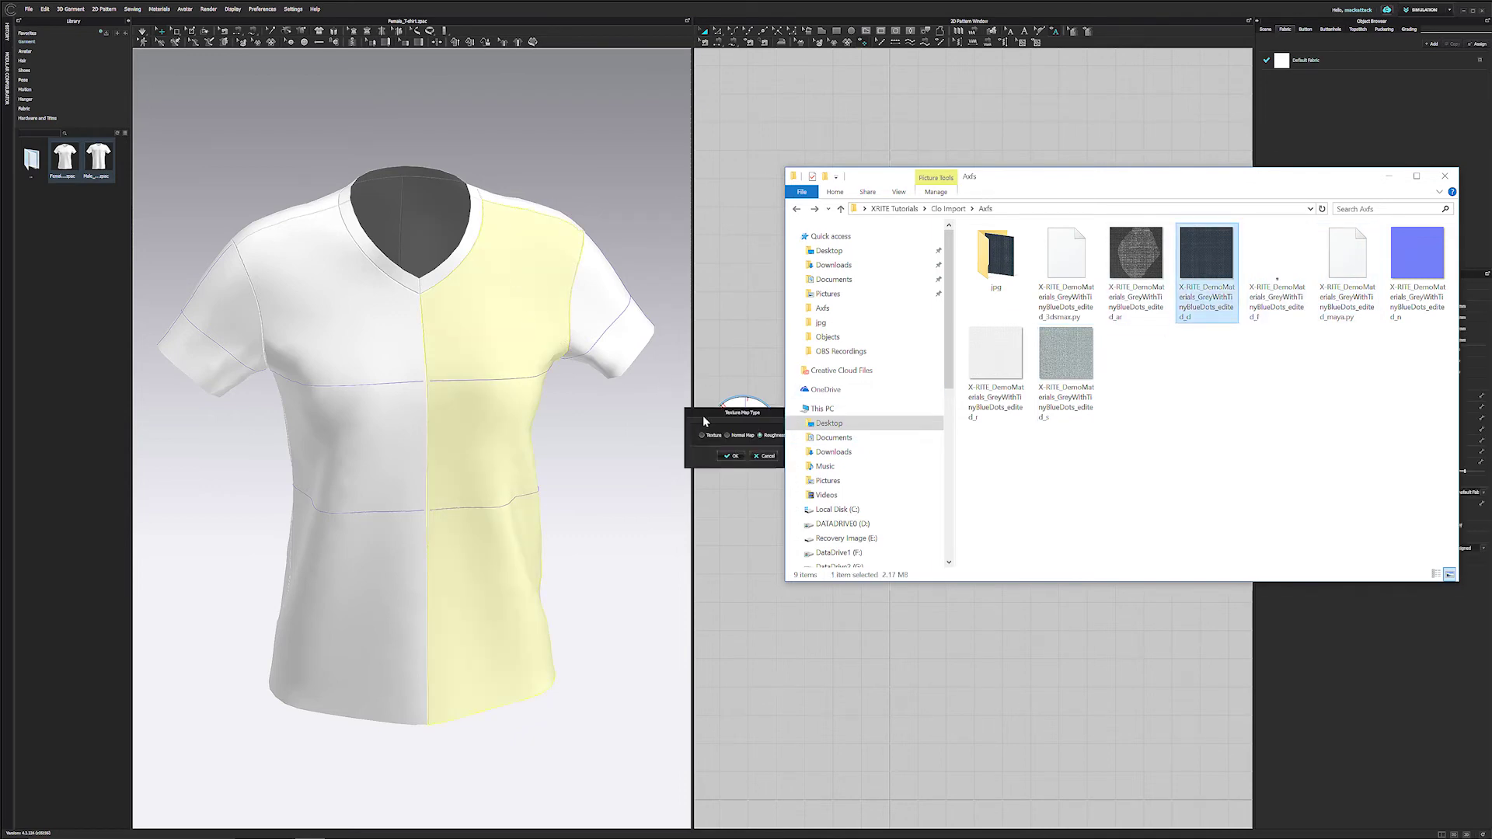
click(704, 435)
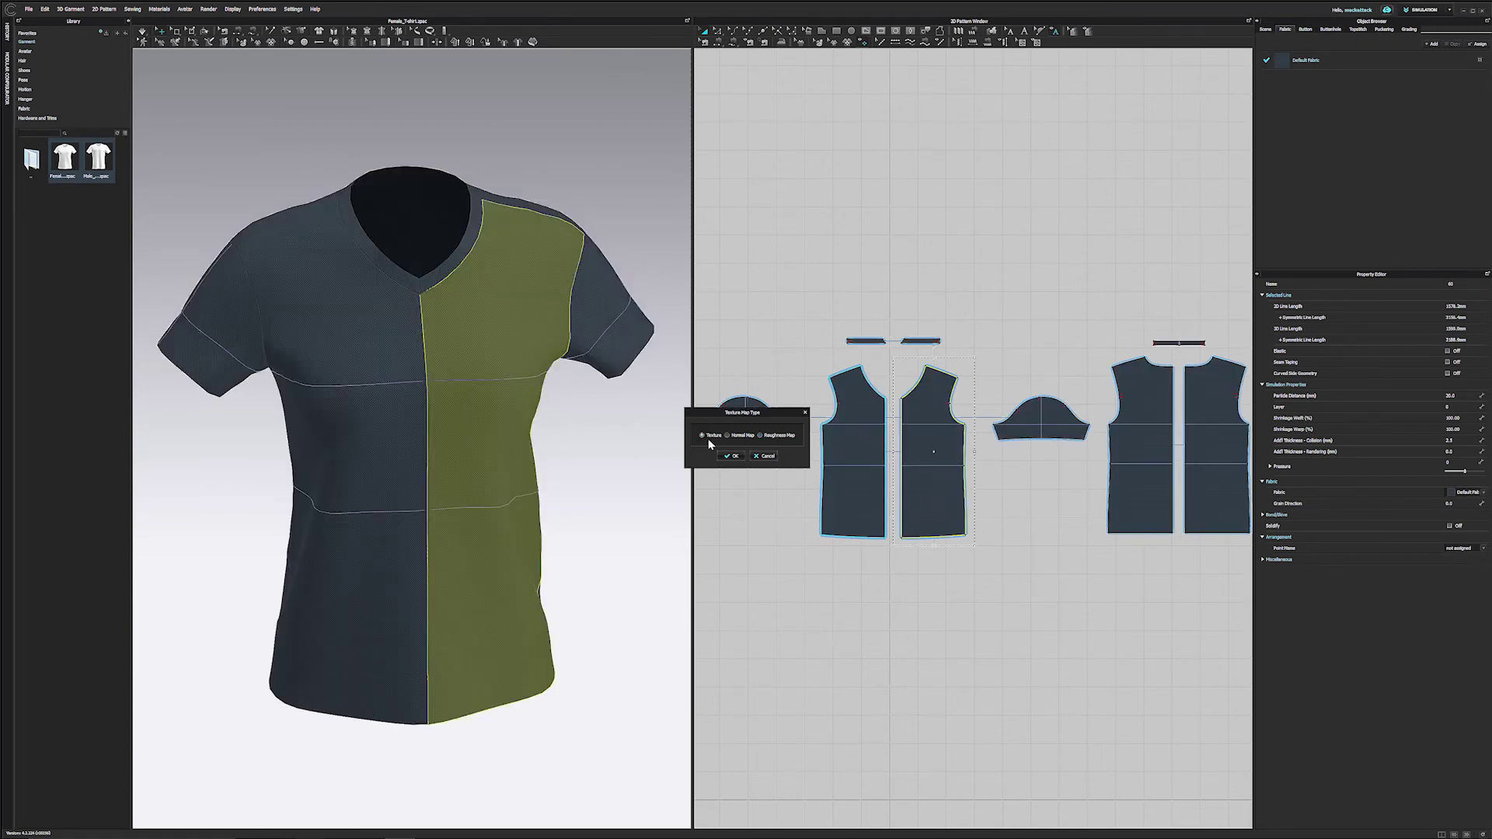
click(730, 455)
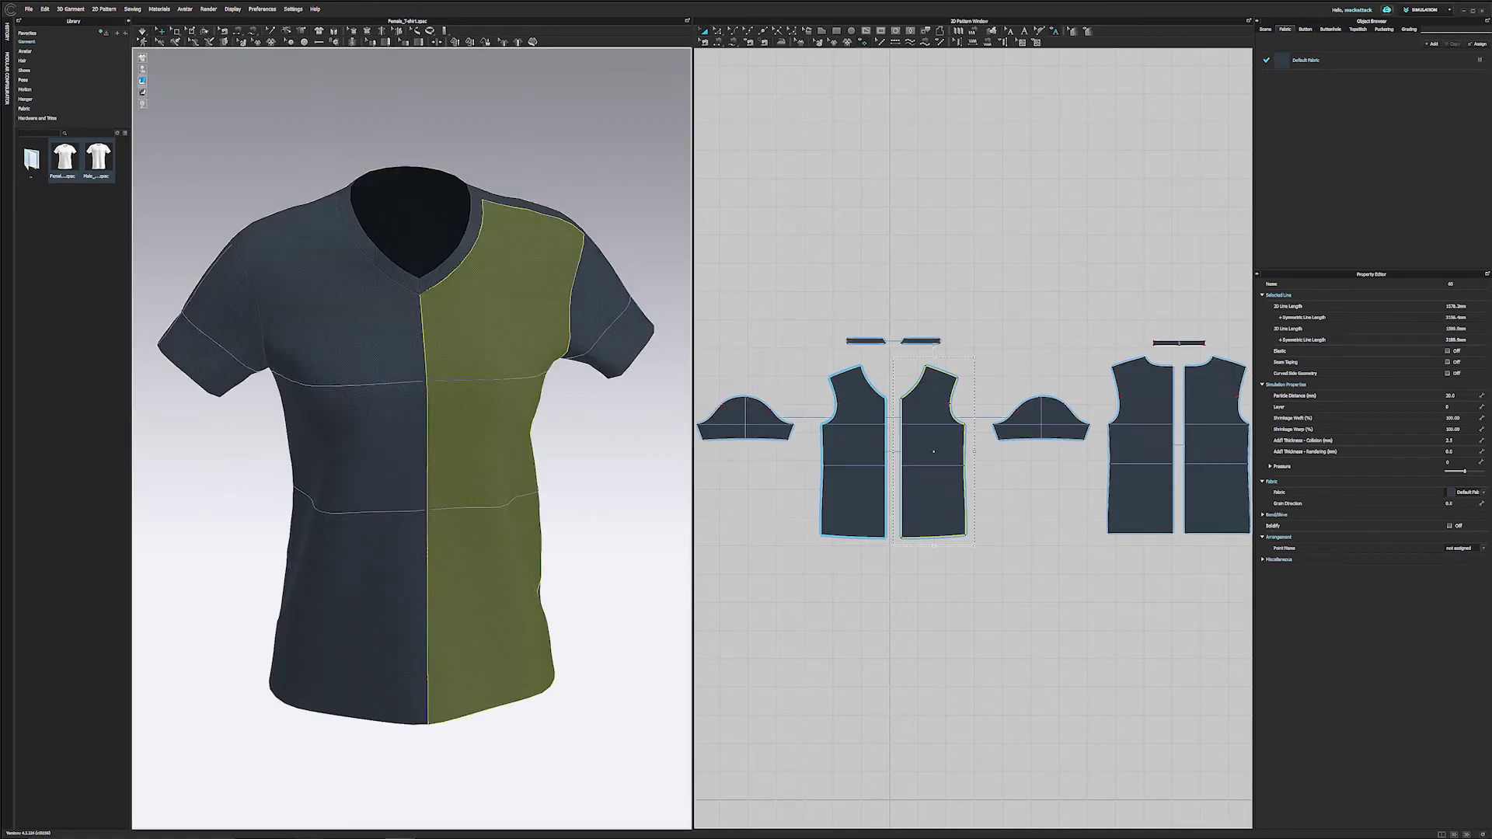
Apply the GreyWithTinyBlueDots edited_n image from the Axfs folder to the T-shirt's front as a Normal Map.
click(1417, 258)
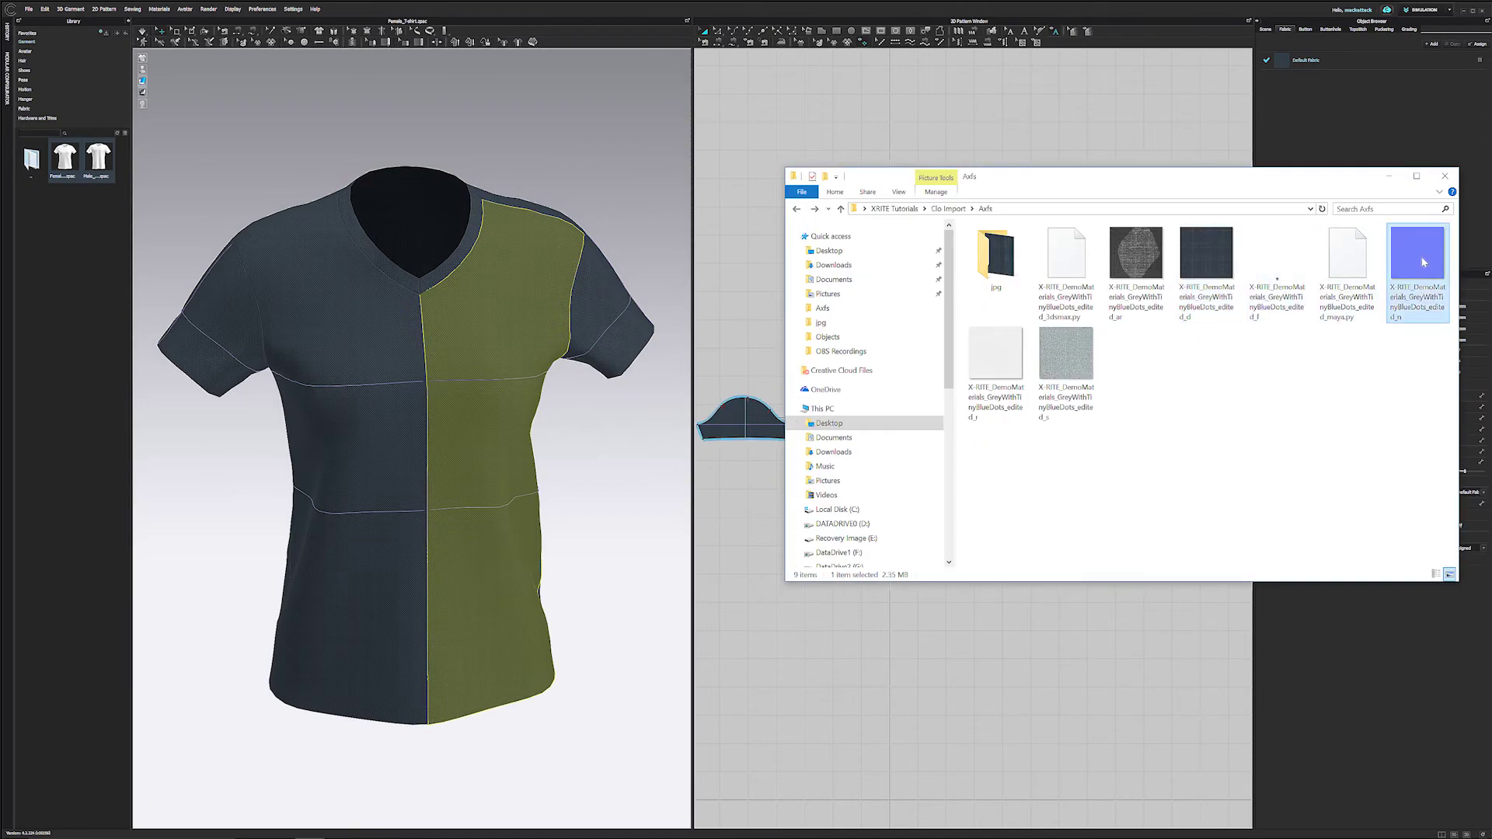
drag(351, 394, 355, 392)
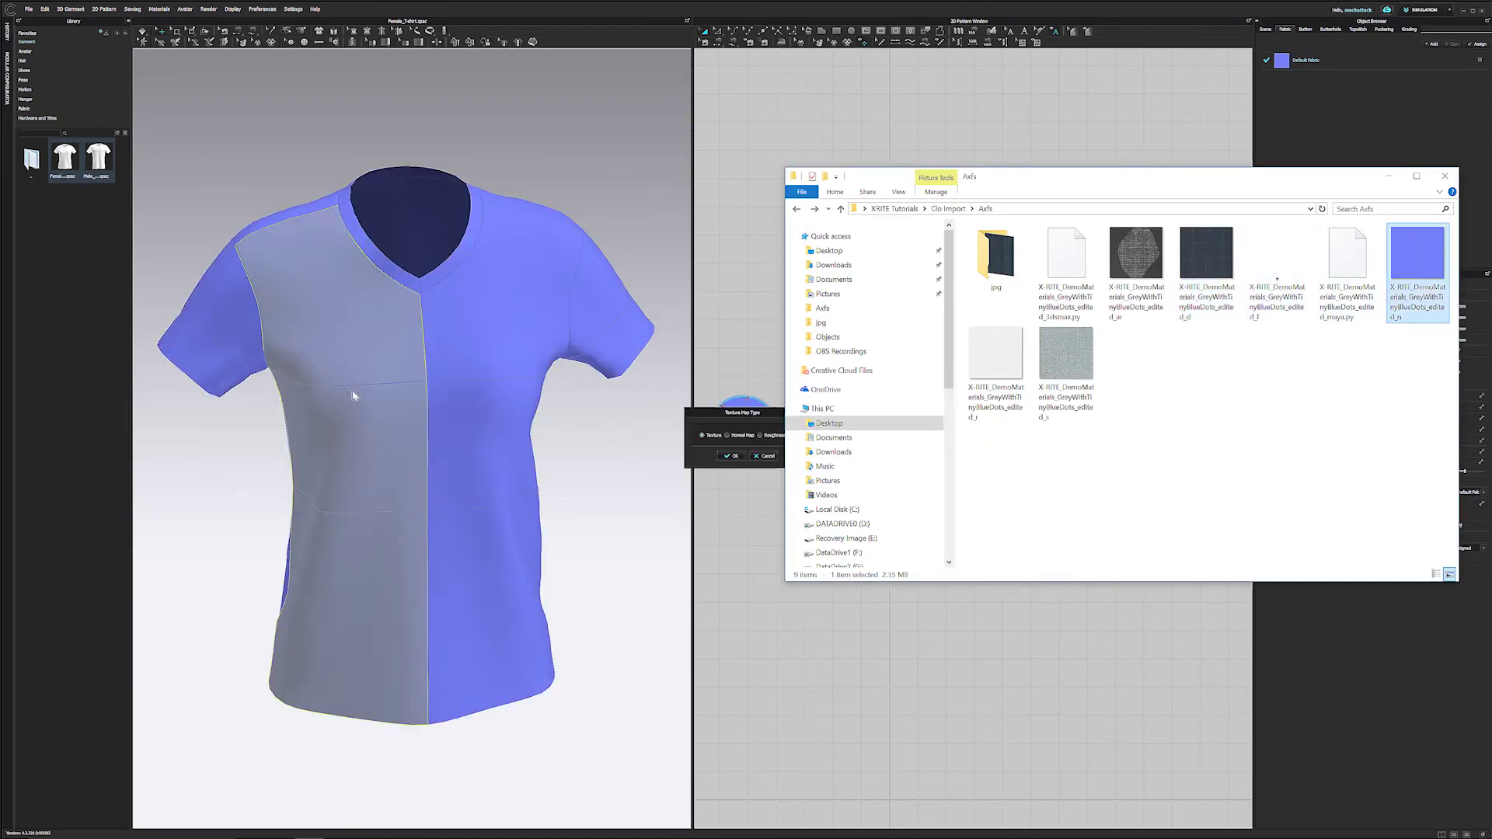
click(727, 435)
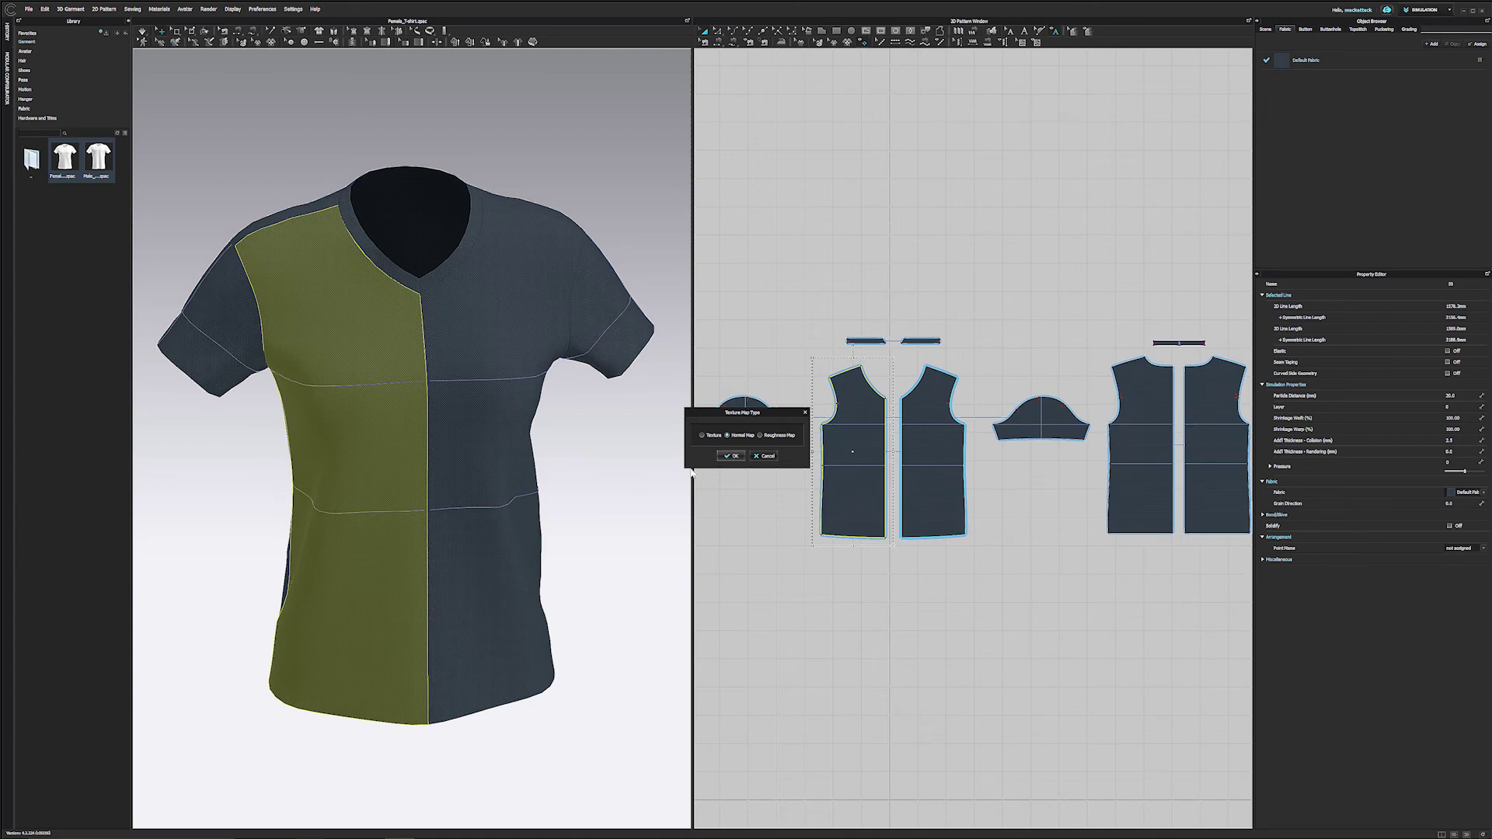
key(Return)
Apply the GreyWithTinyBlueDots edited_r image from the Axfs folder to the T-shirt's front as a Roughness Map.
key(alt+Tab)
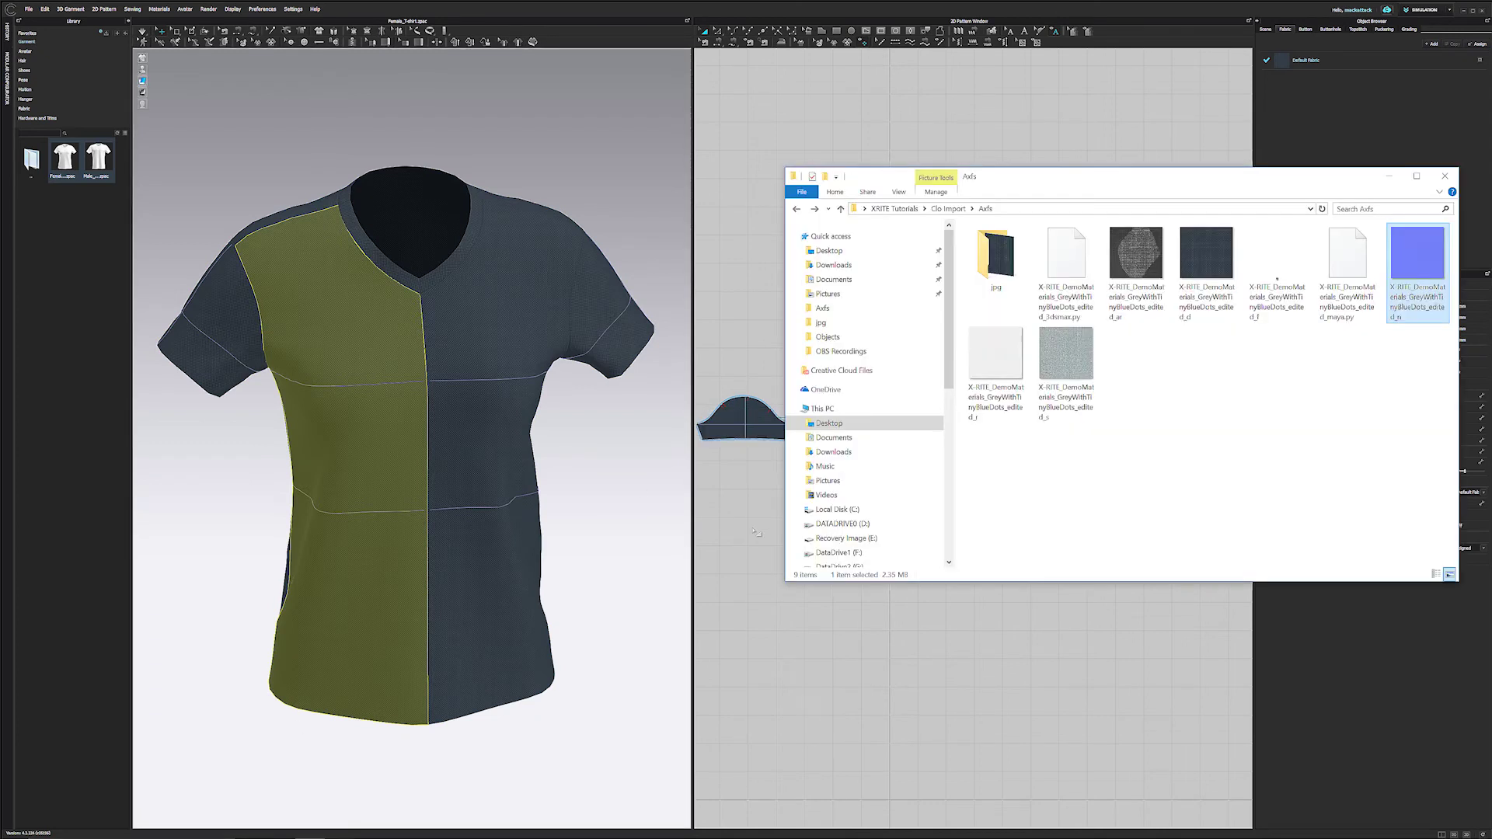
drag(996, 354, 399, 341)
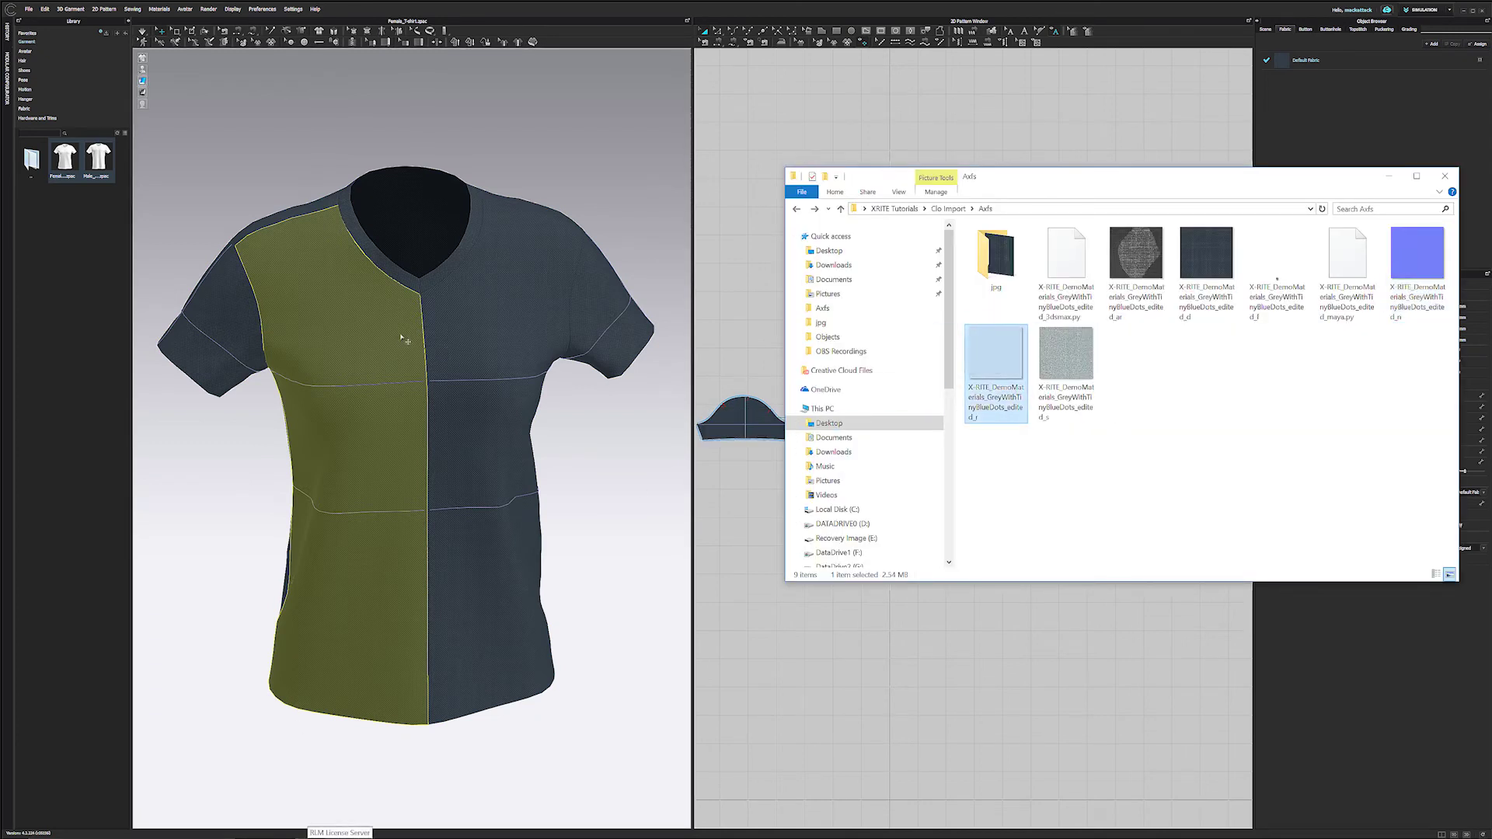
click(760, 435)
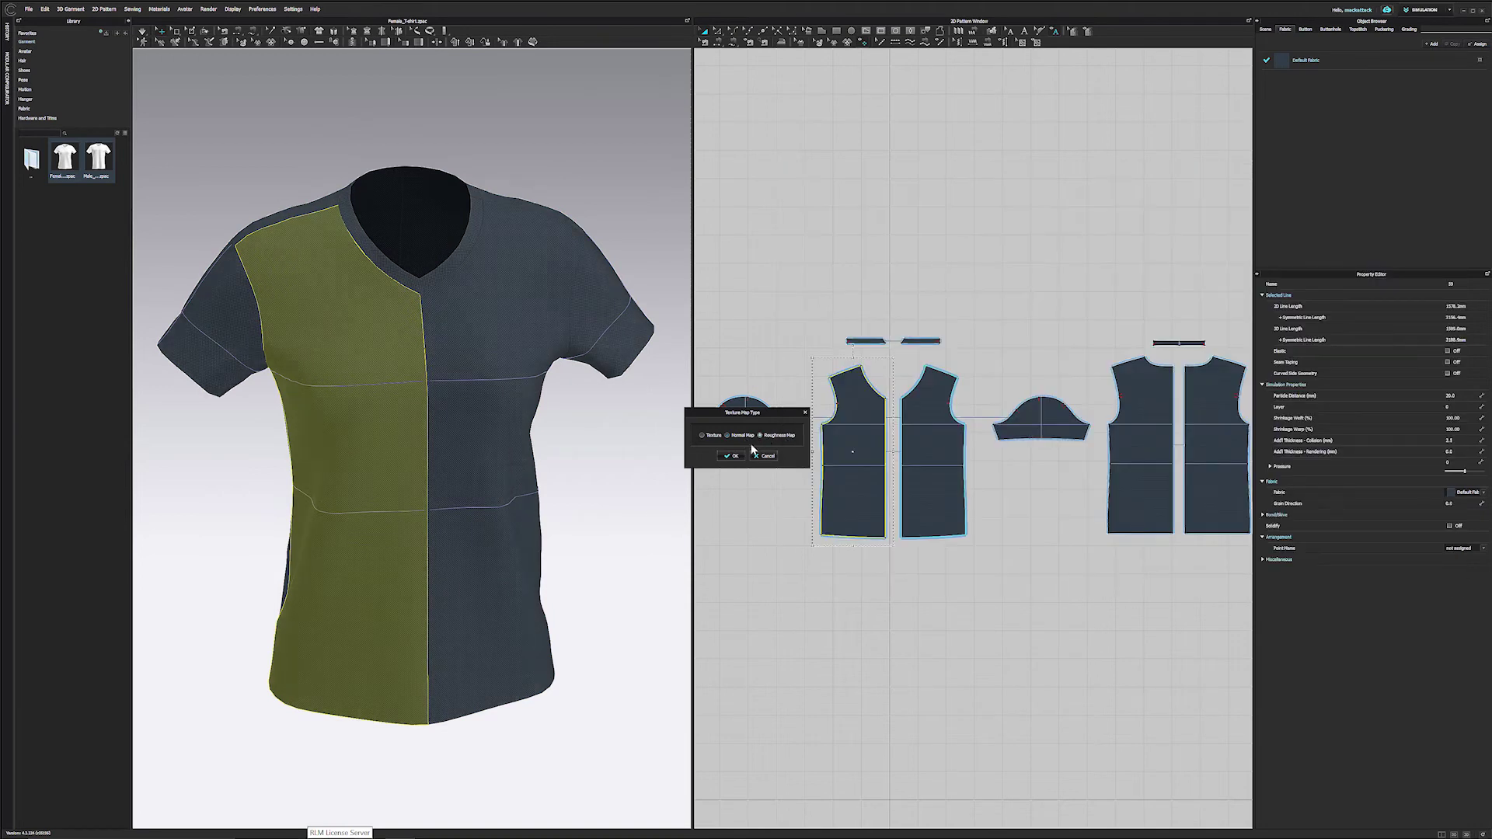
click(733, 456)
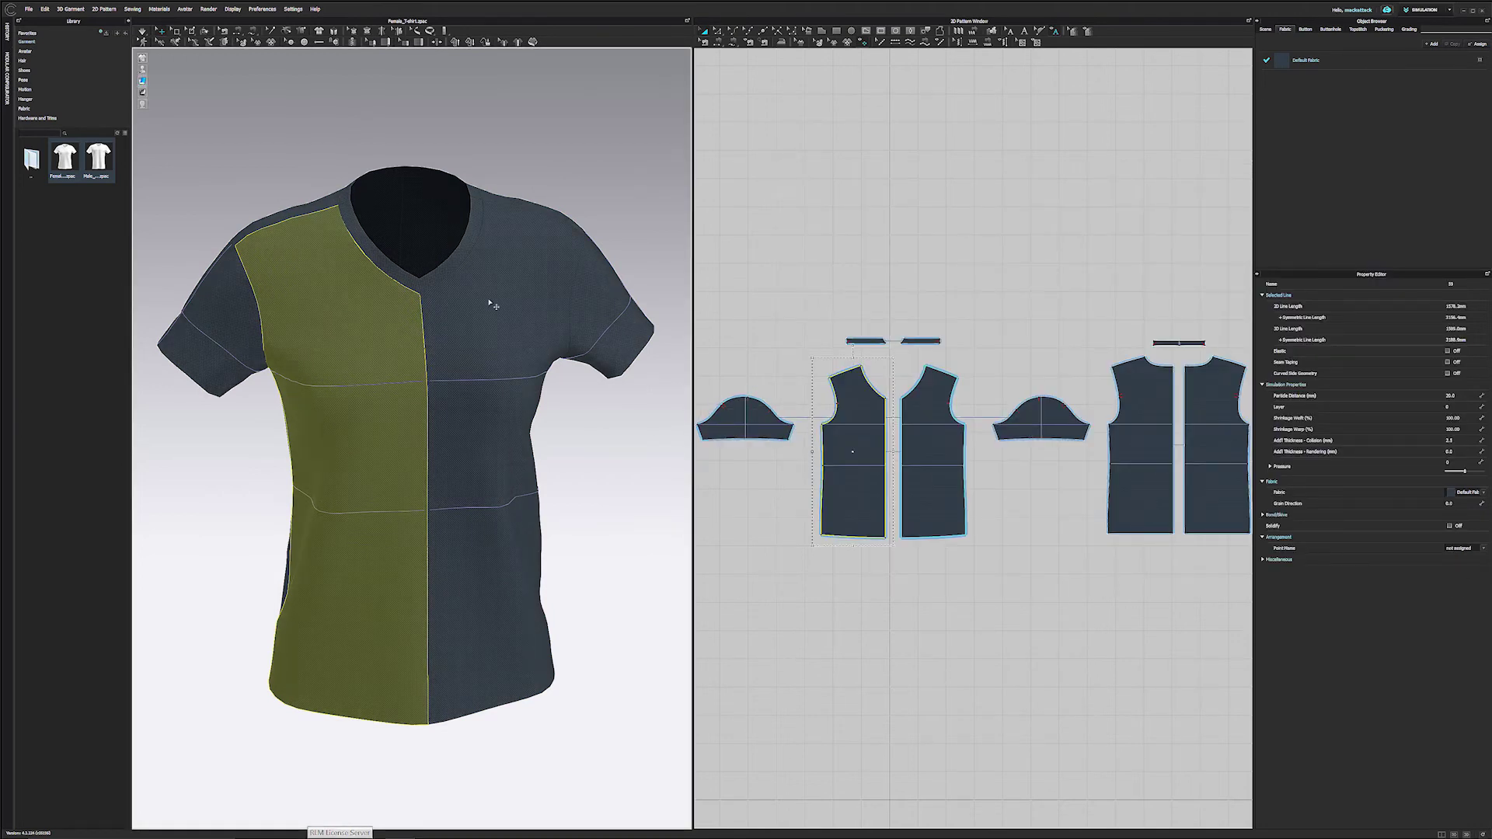
Select the Default Fabric and load the GreyWithTinyBlueDots edited_d image from the Axfs folder as its texture.
click(521, 252)
right_drag(416, 136, 378, 106)
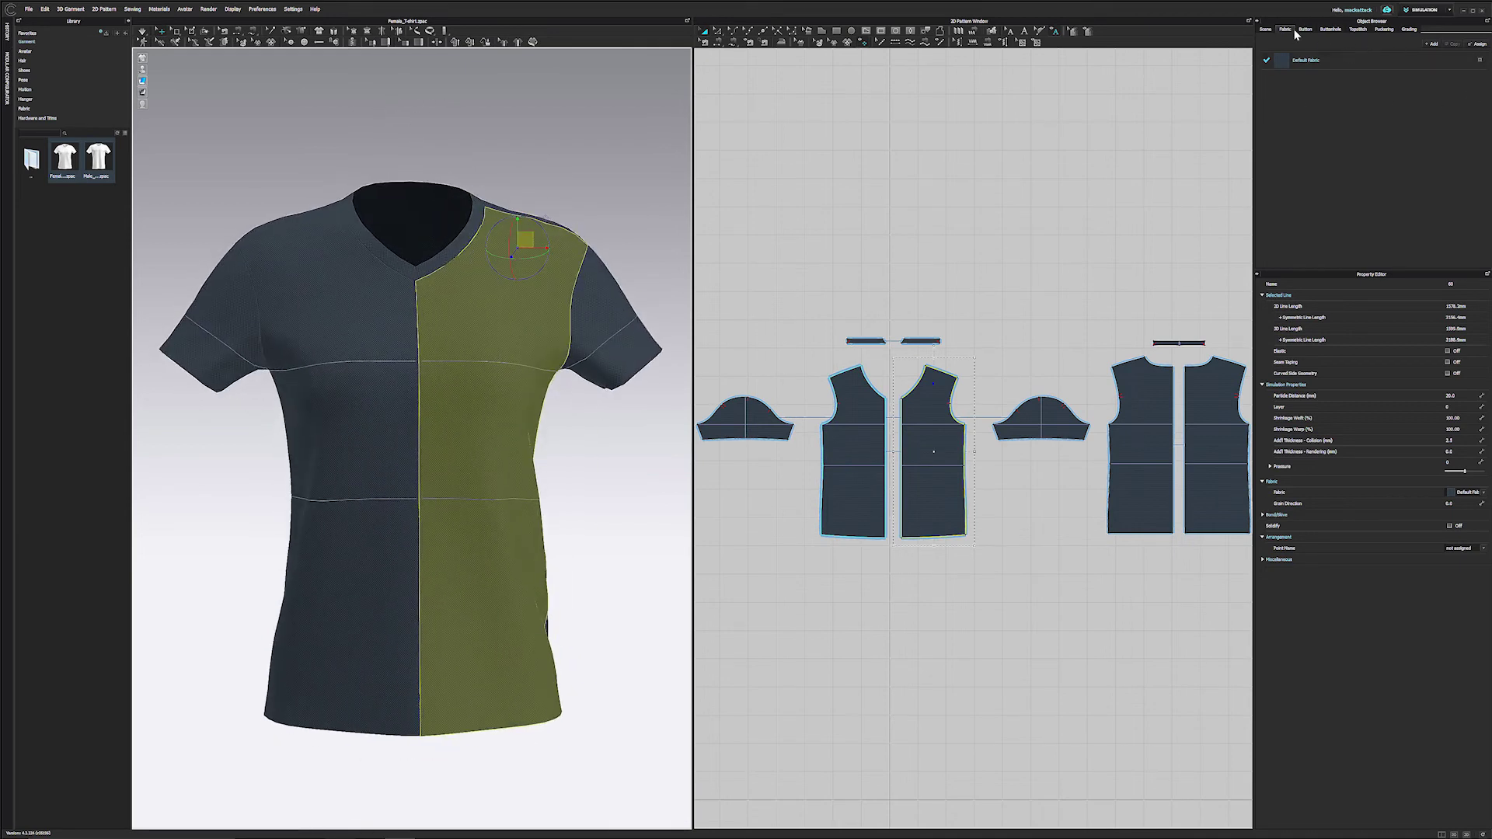
double_click(1345, 60)
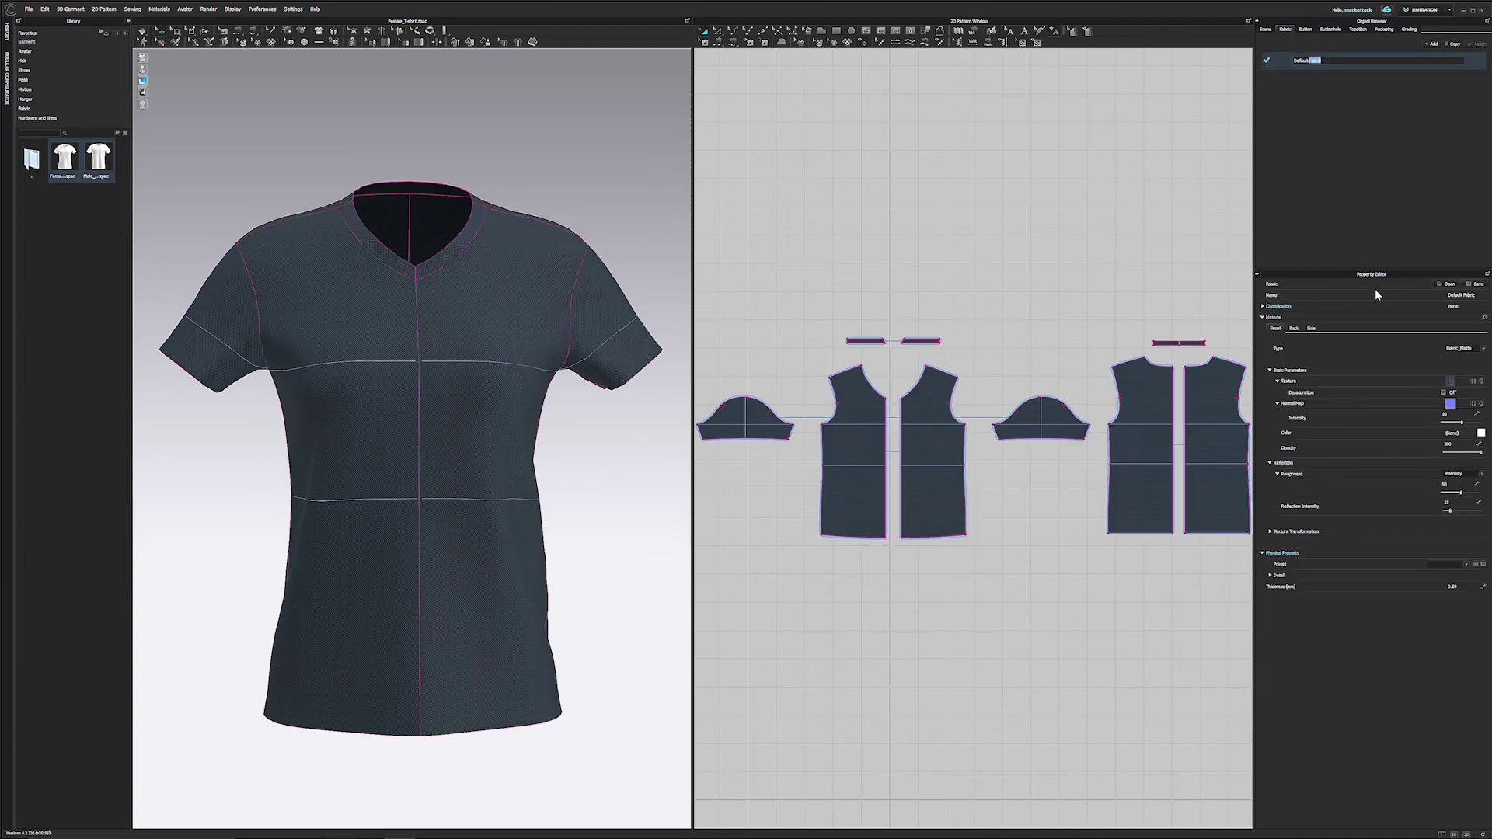
click(1453, 382)
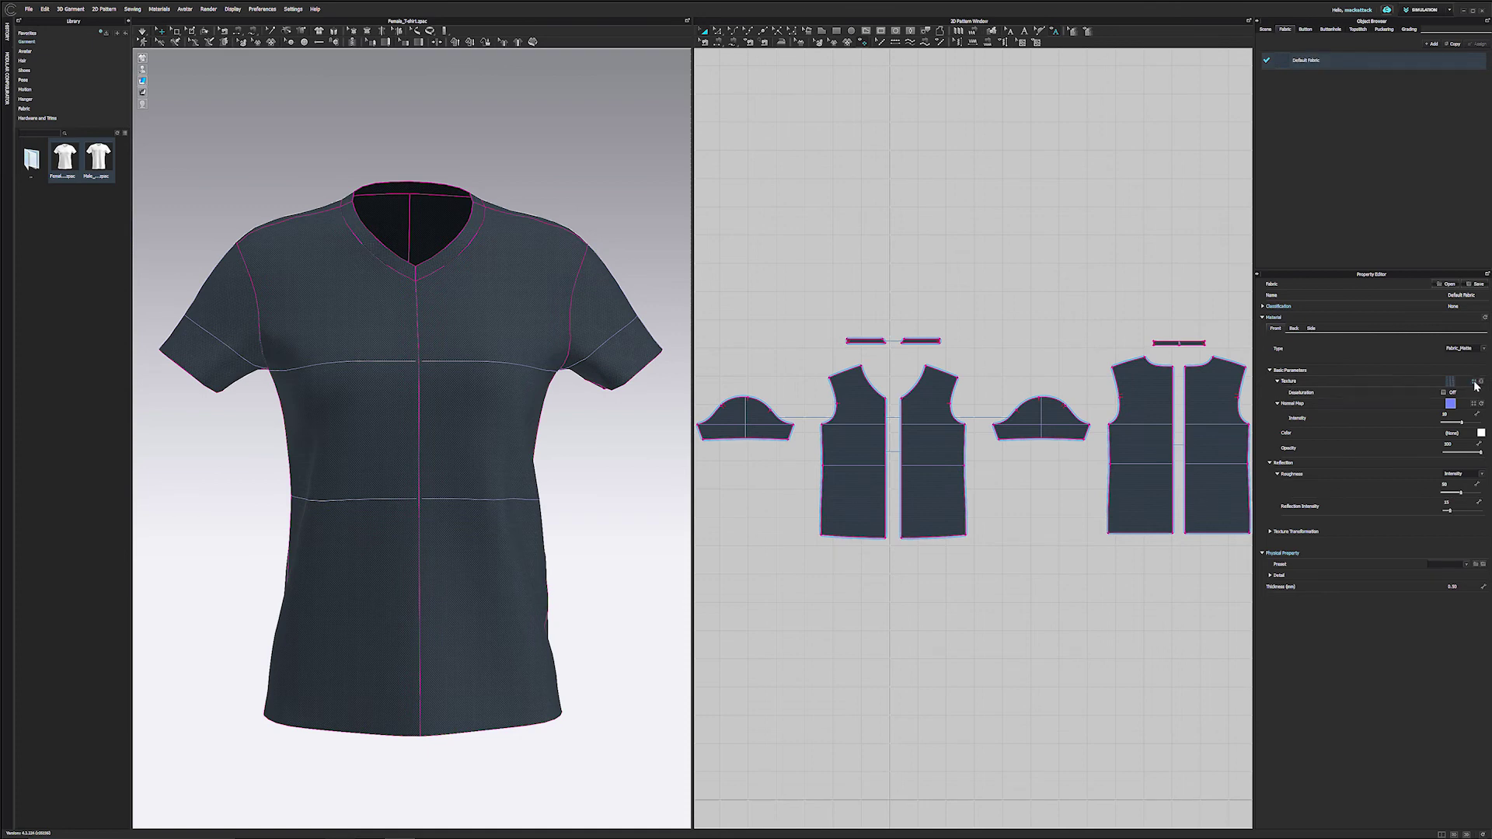
drag(334, 9, 982, 135)
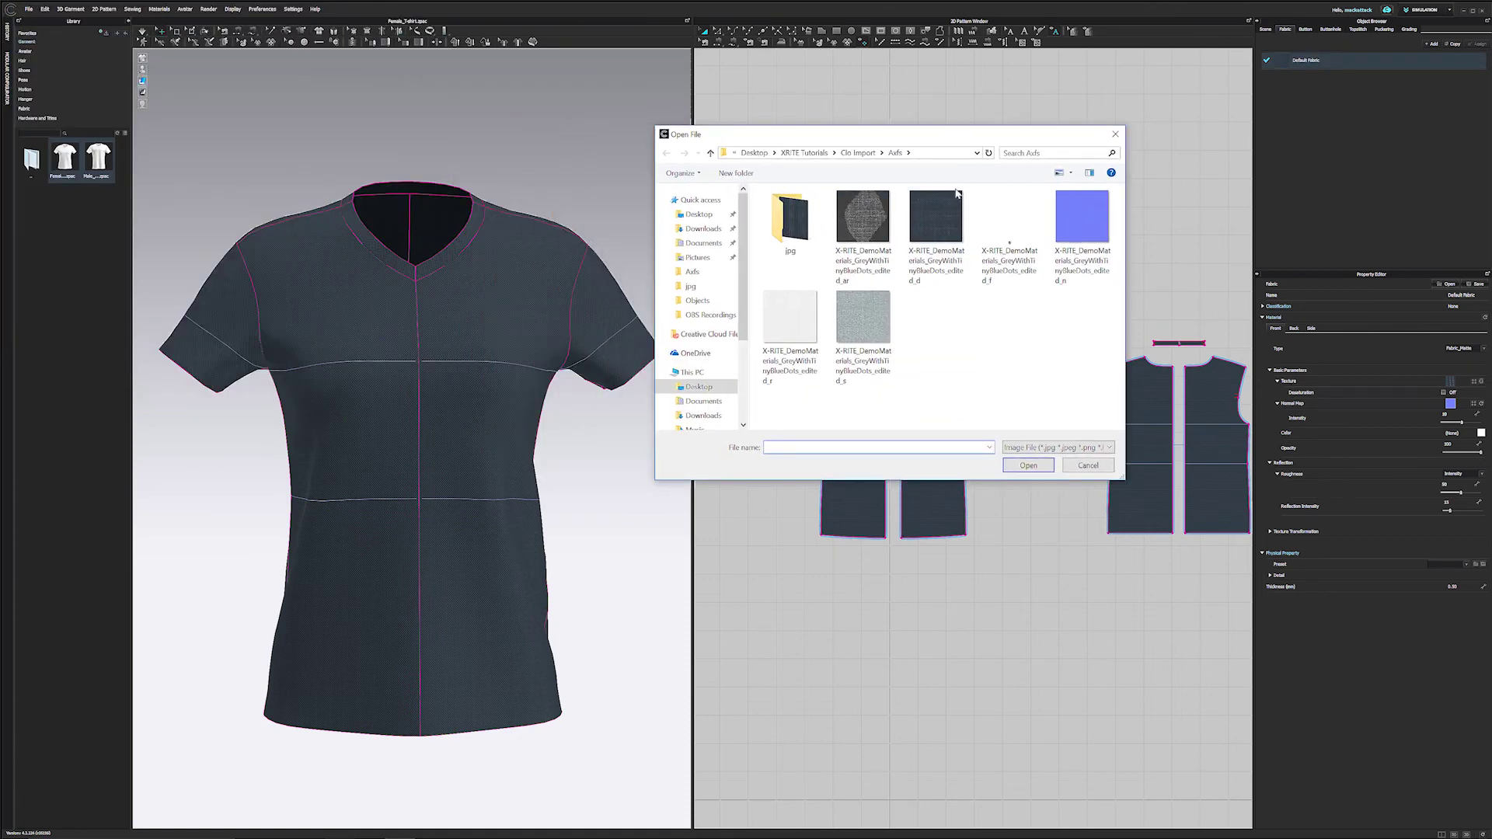
click(954, 242)
click(1028, 465)
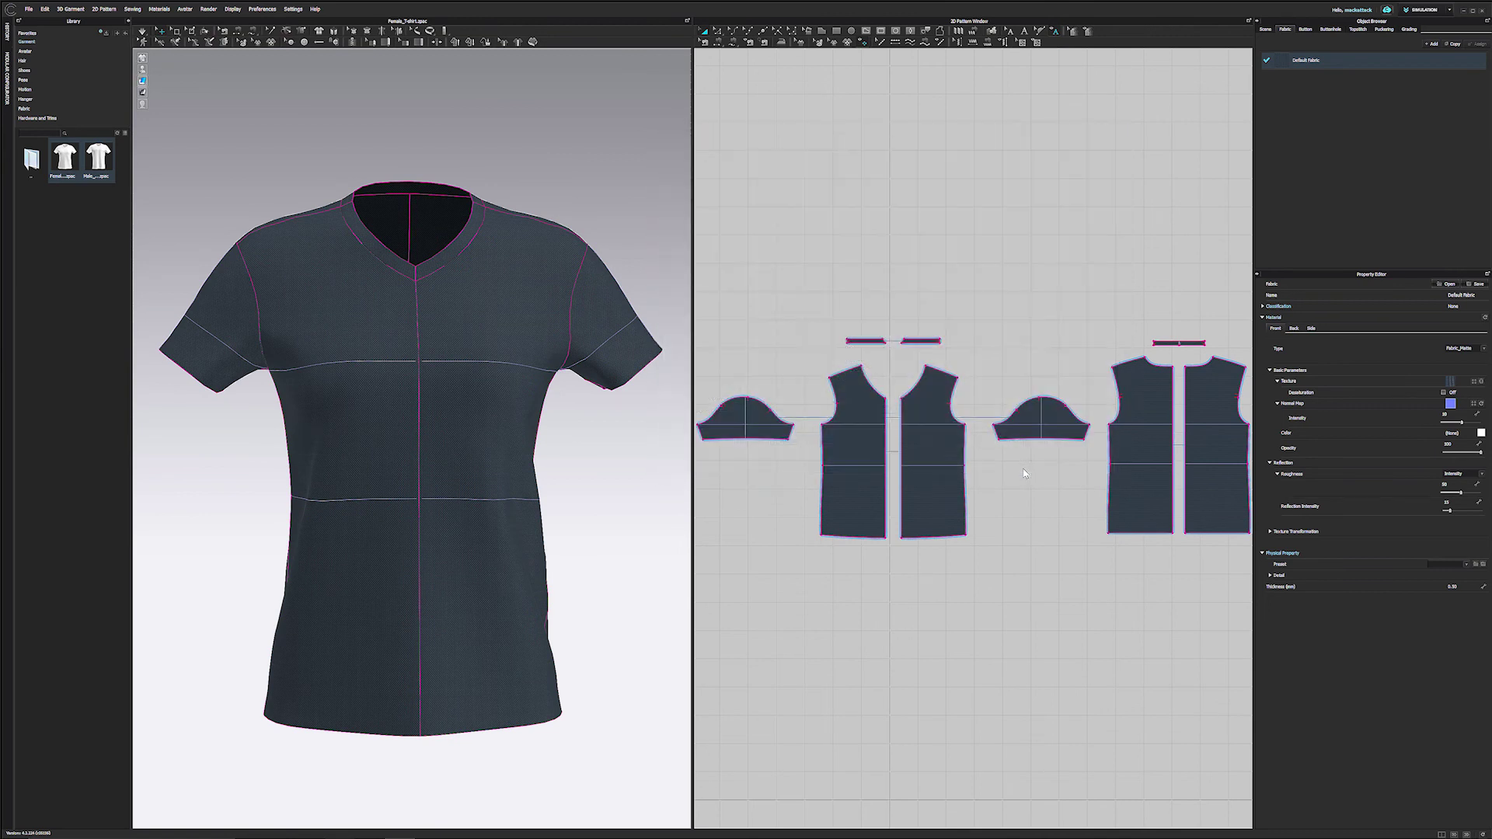